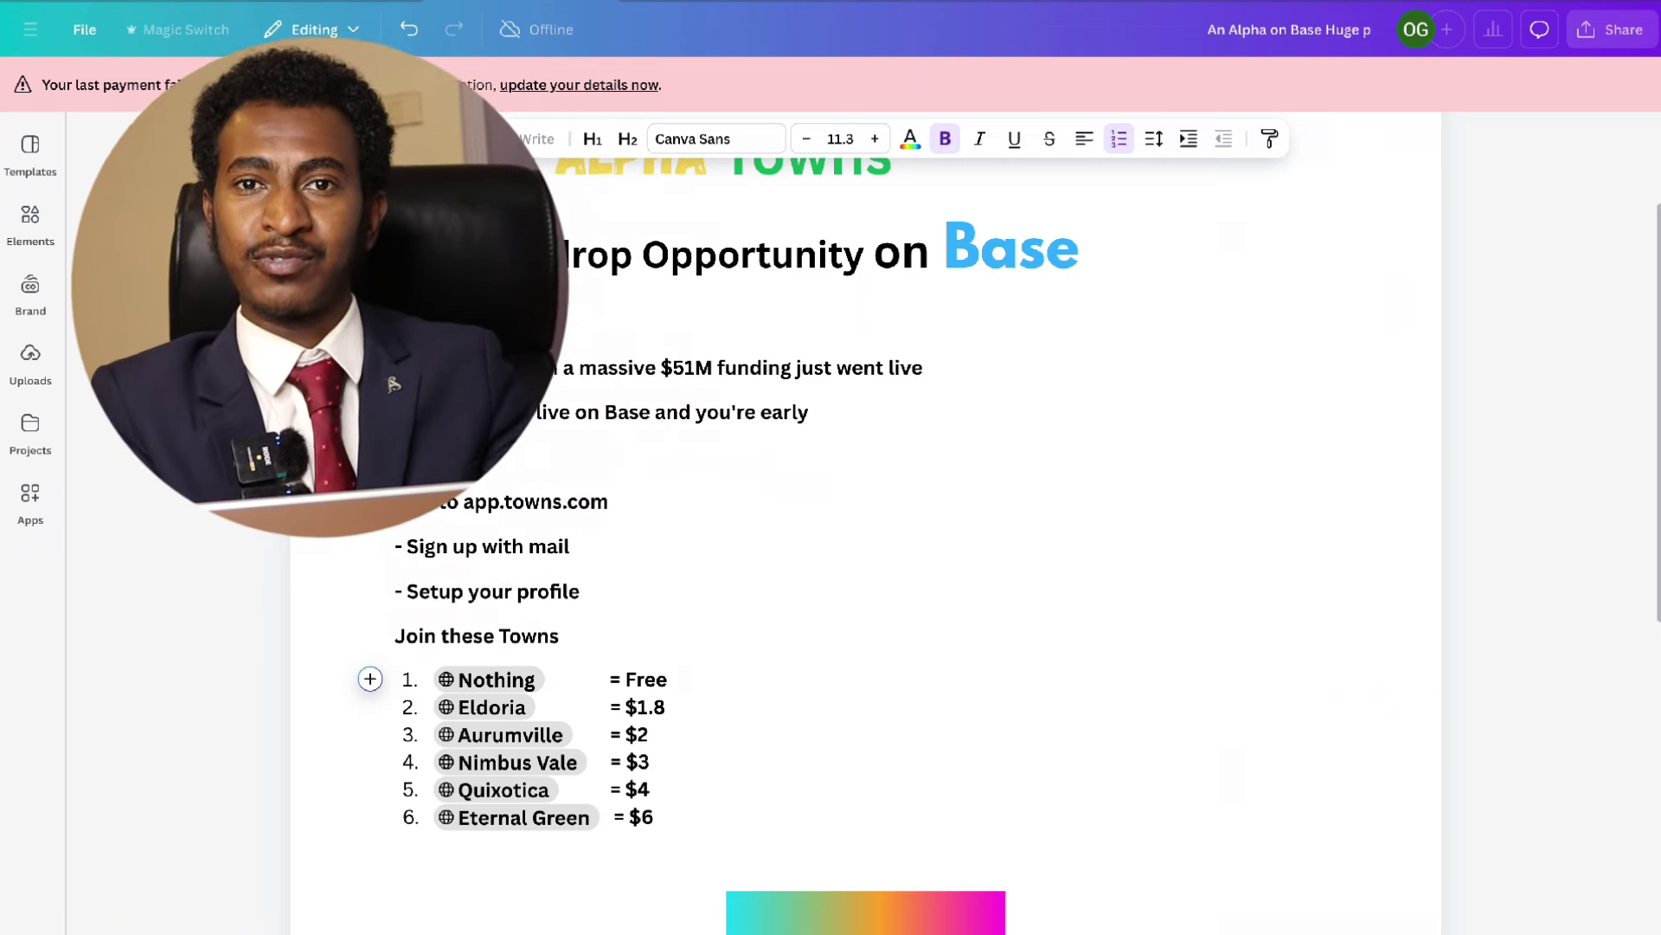
- Open the guide's app.towns.com hyperlink in the Brave browser
{"action": "left_click", "coordinate": [568, 501]}
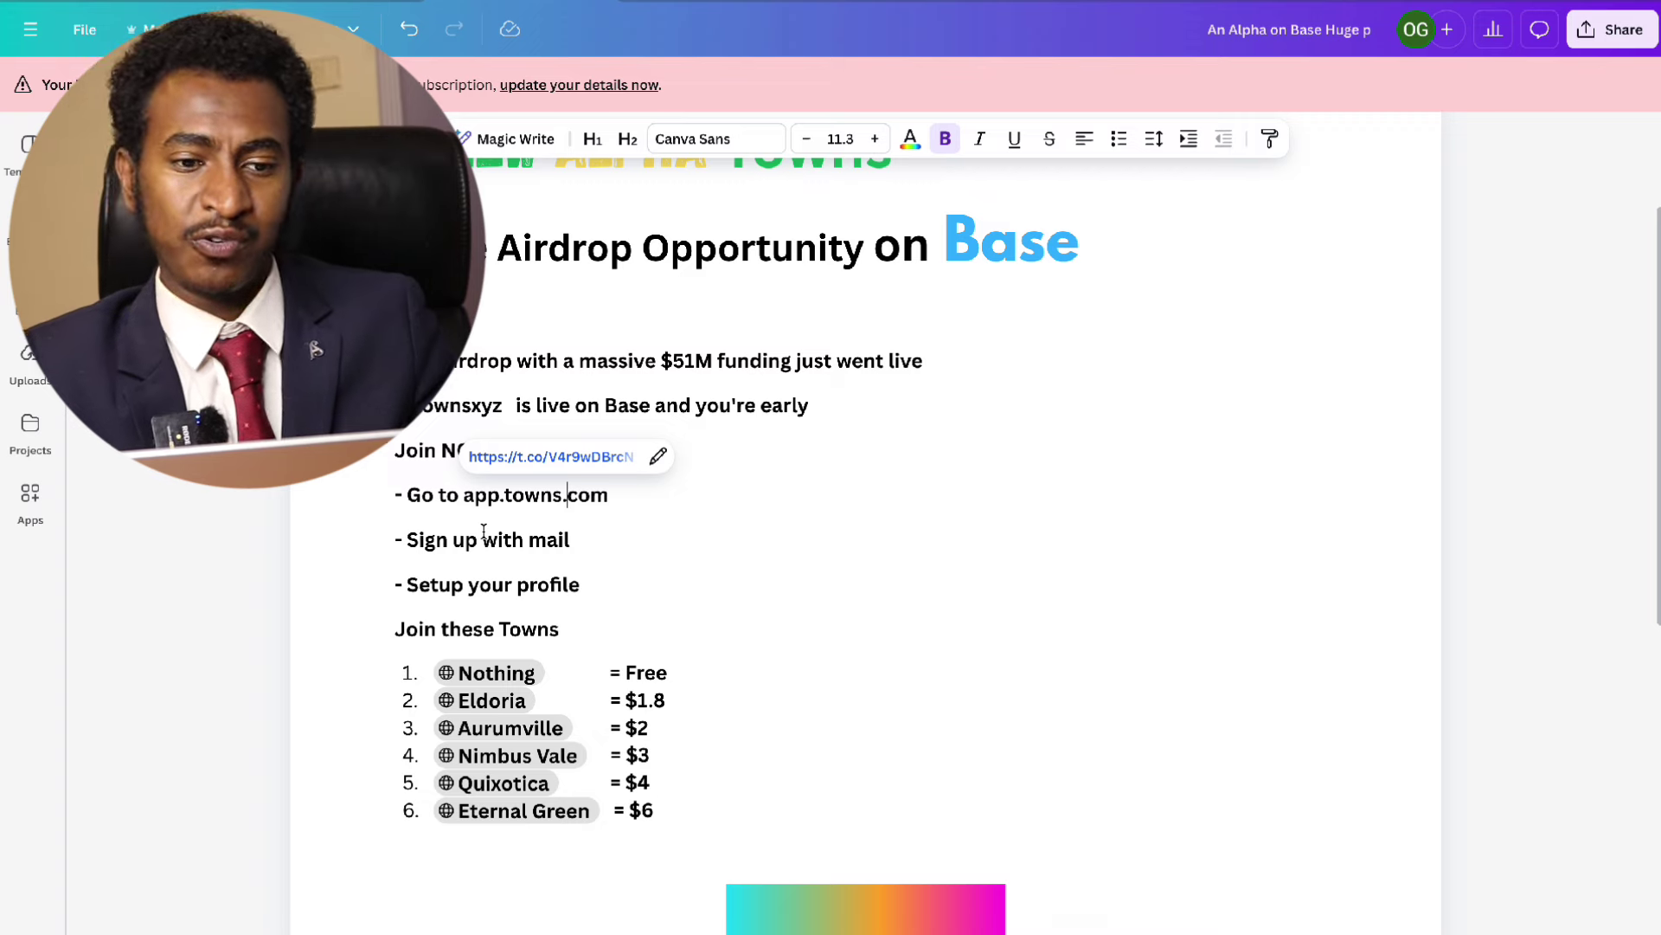
{"action": "left_click", "coordinate": [552, 456]}
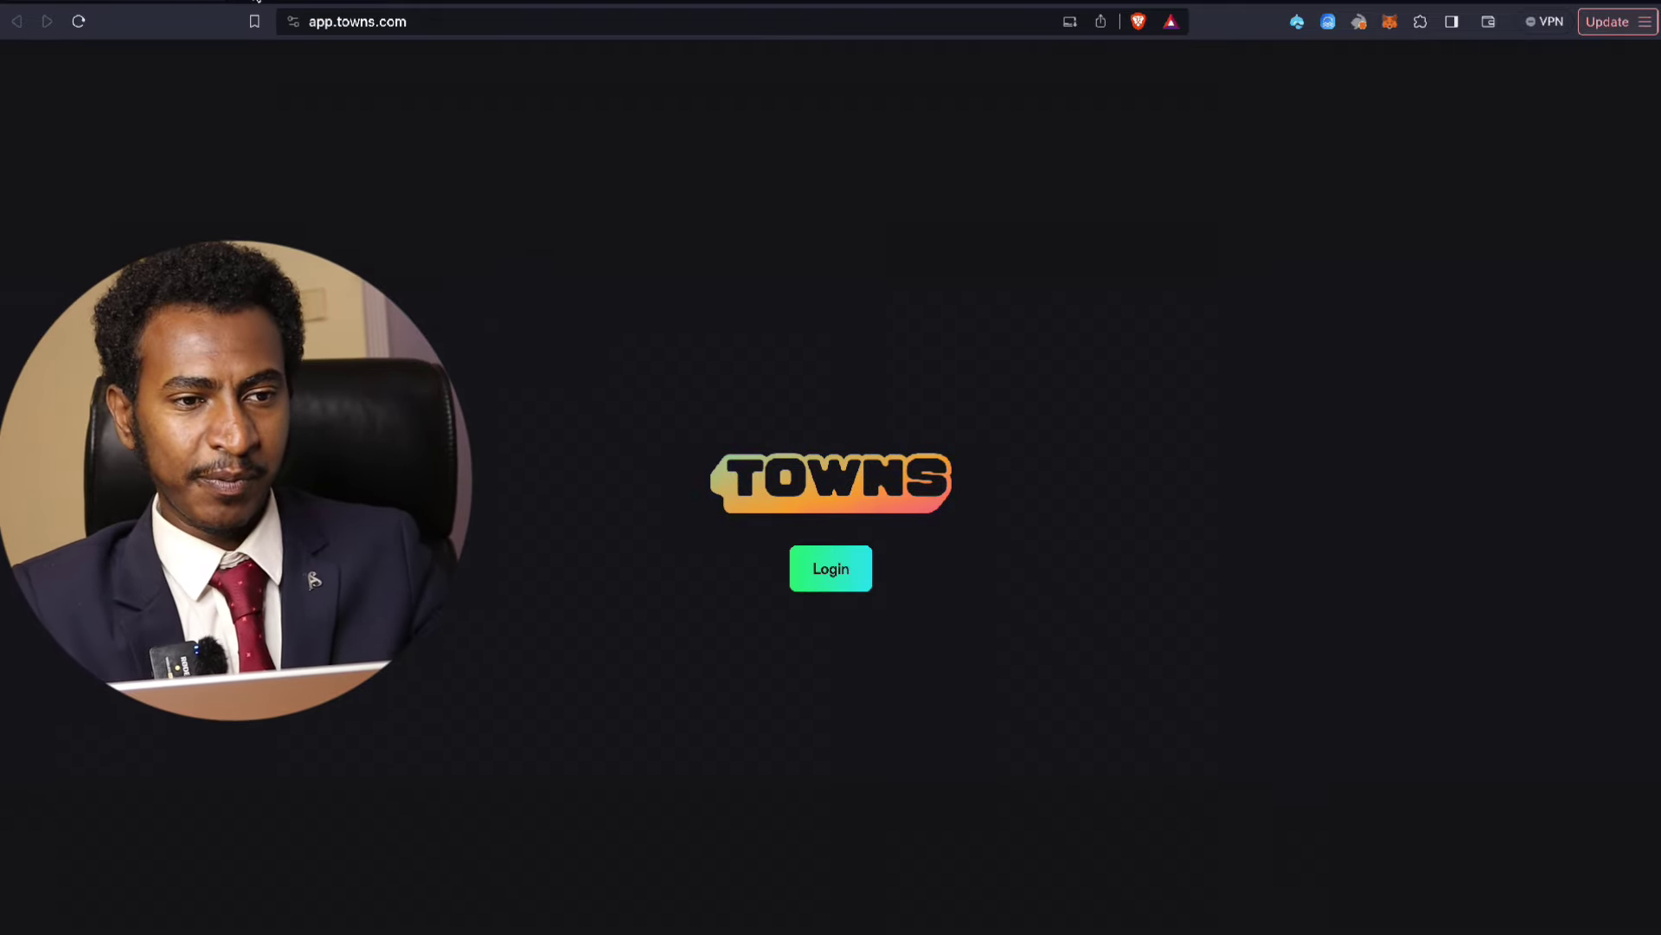
- Search for windscribe in a new Brave tab
{"action": "key", "text": "ctrl+t"}
{"action": "type", "text": "wond"}
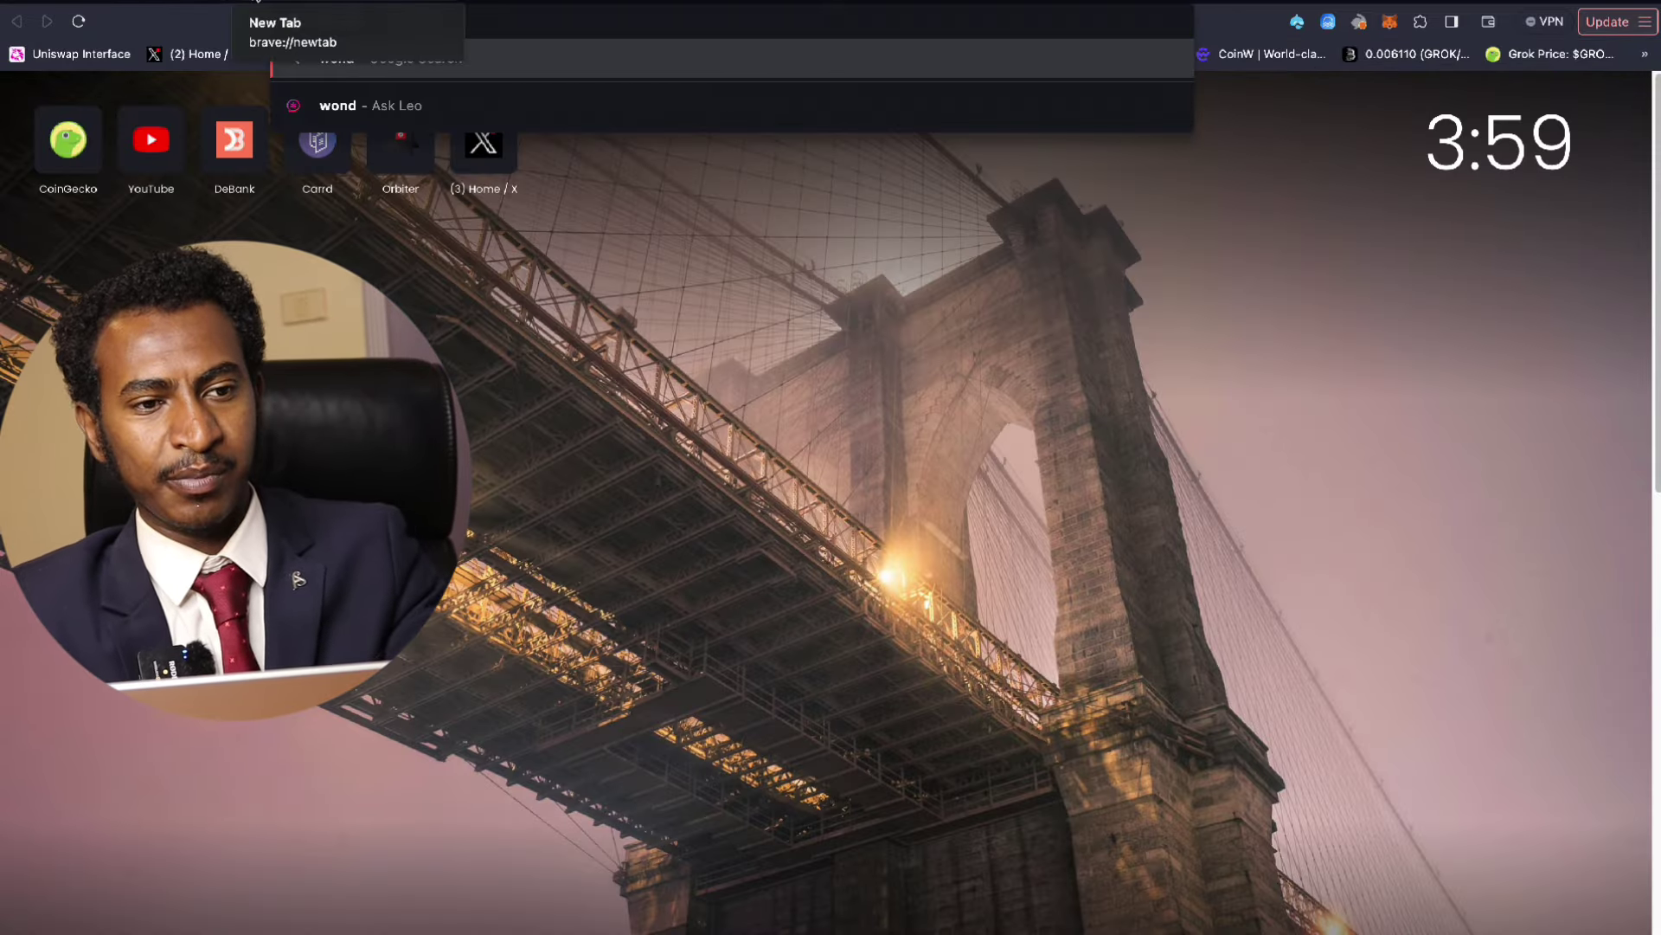
{"action": "key", "text": "BackSpace"}
{"action": "key", "text": "BackSpace"}
{"action": "key", "text": "BackSpace"}
{"action": "type", "text": "indscribe"}
{"action": "key", "text": "Return"}
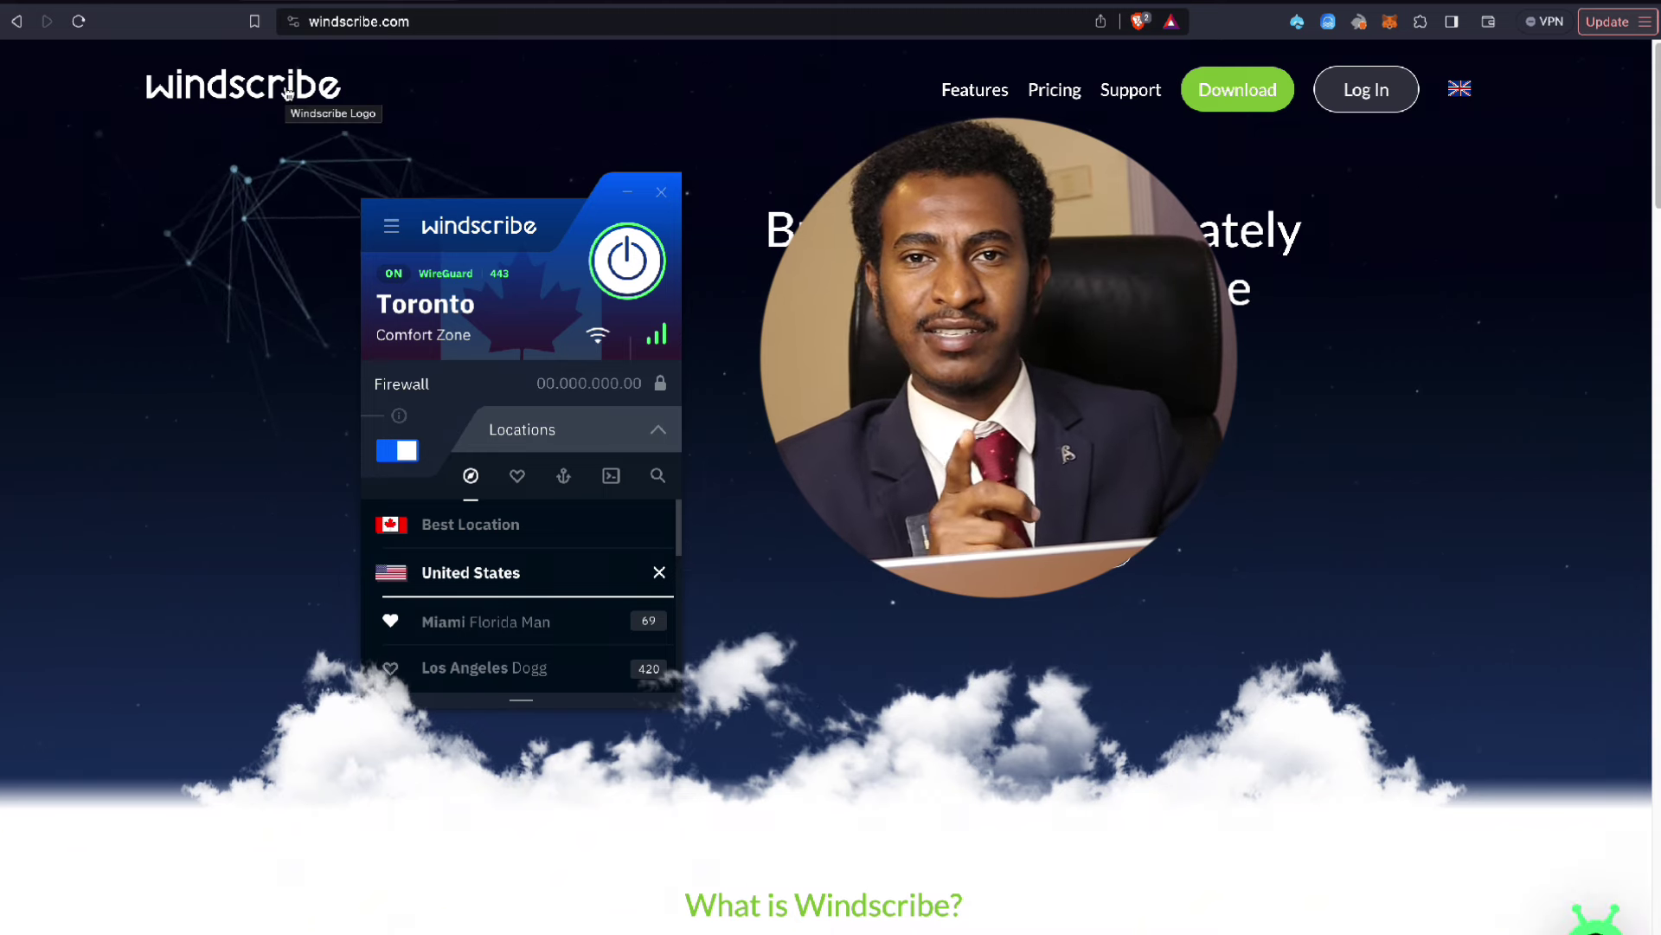
- Look over the Windscribe homepage near its address bar
{"action": "left_click_drag", "start_coordinate": [288, 94], "coordinate": [415, 94]}
{"action": "left_click", "coordinate": [365, 94]}
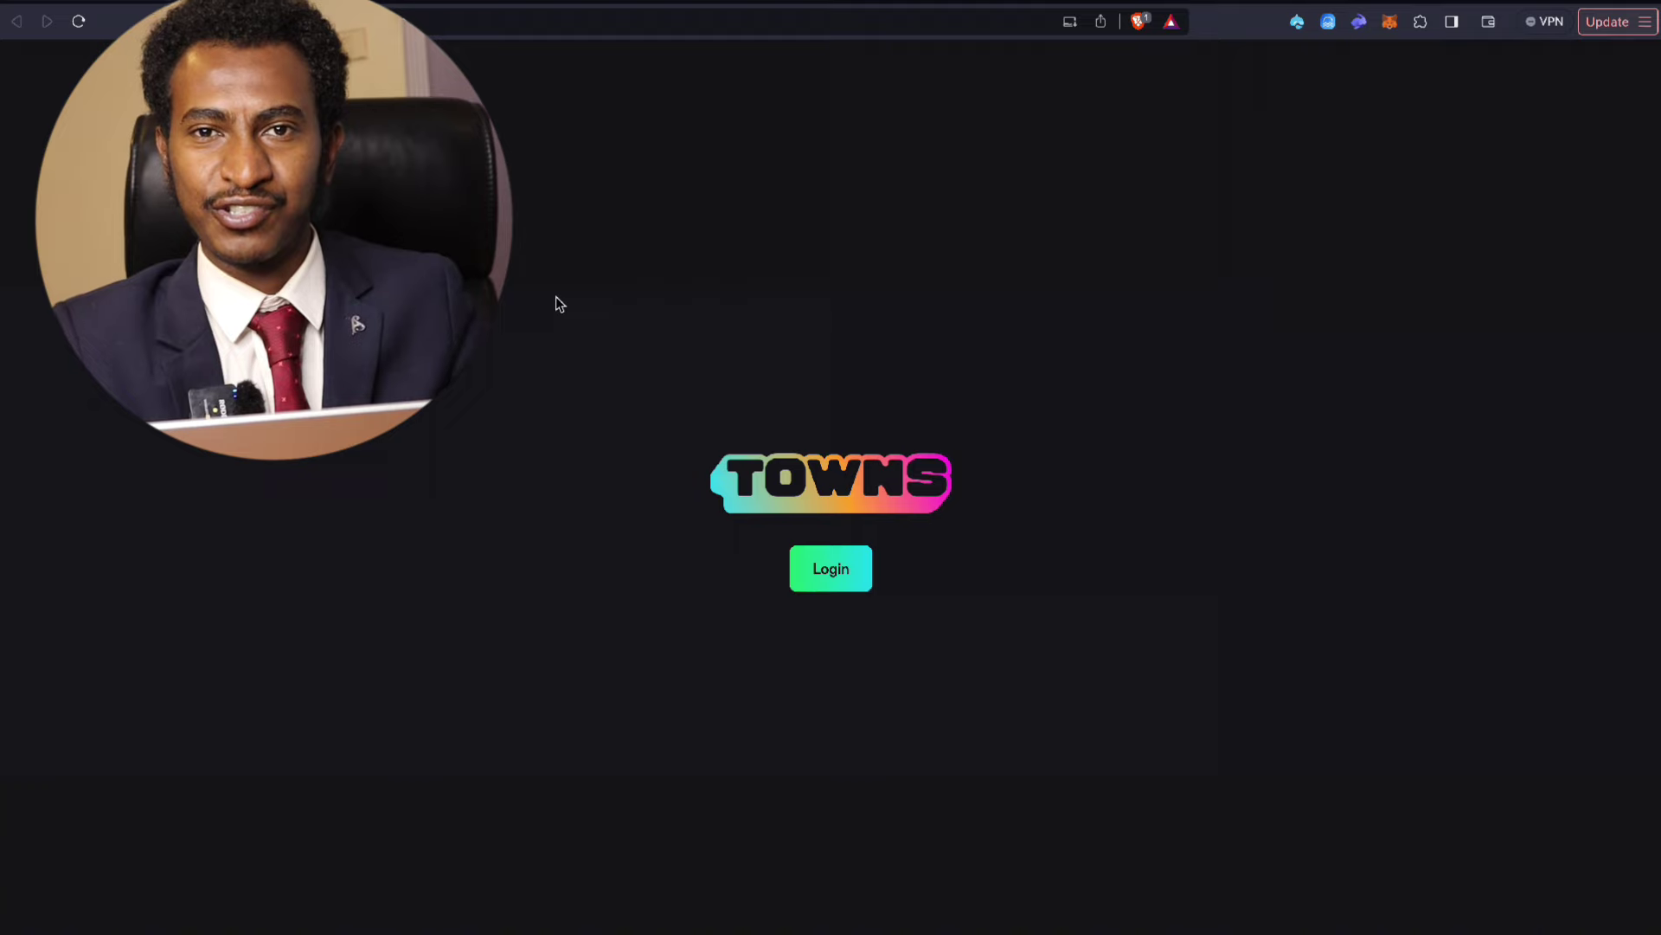
- Log in to Towns with Google, picking the account and approving the consent page
{"action": "left_click", "coordinate": [843, 593]}
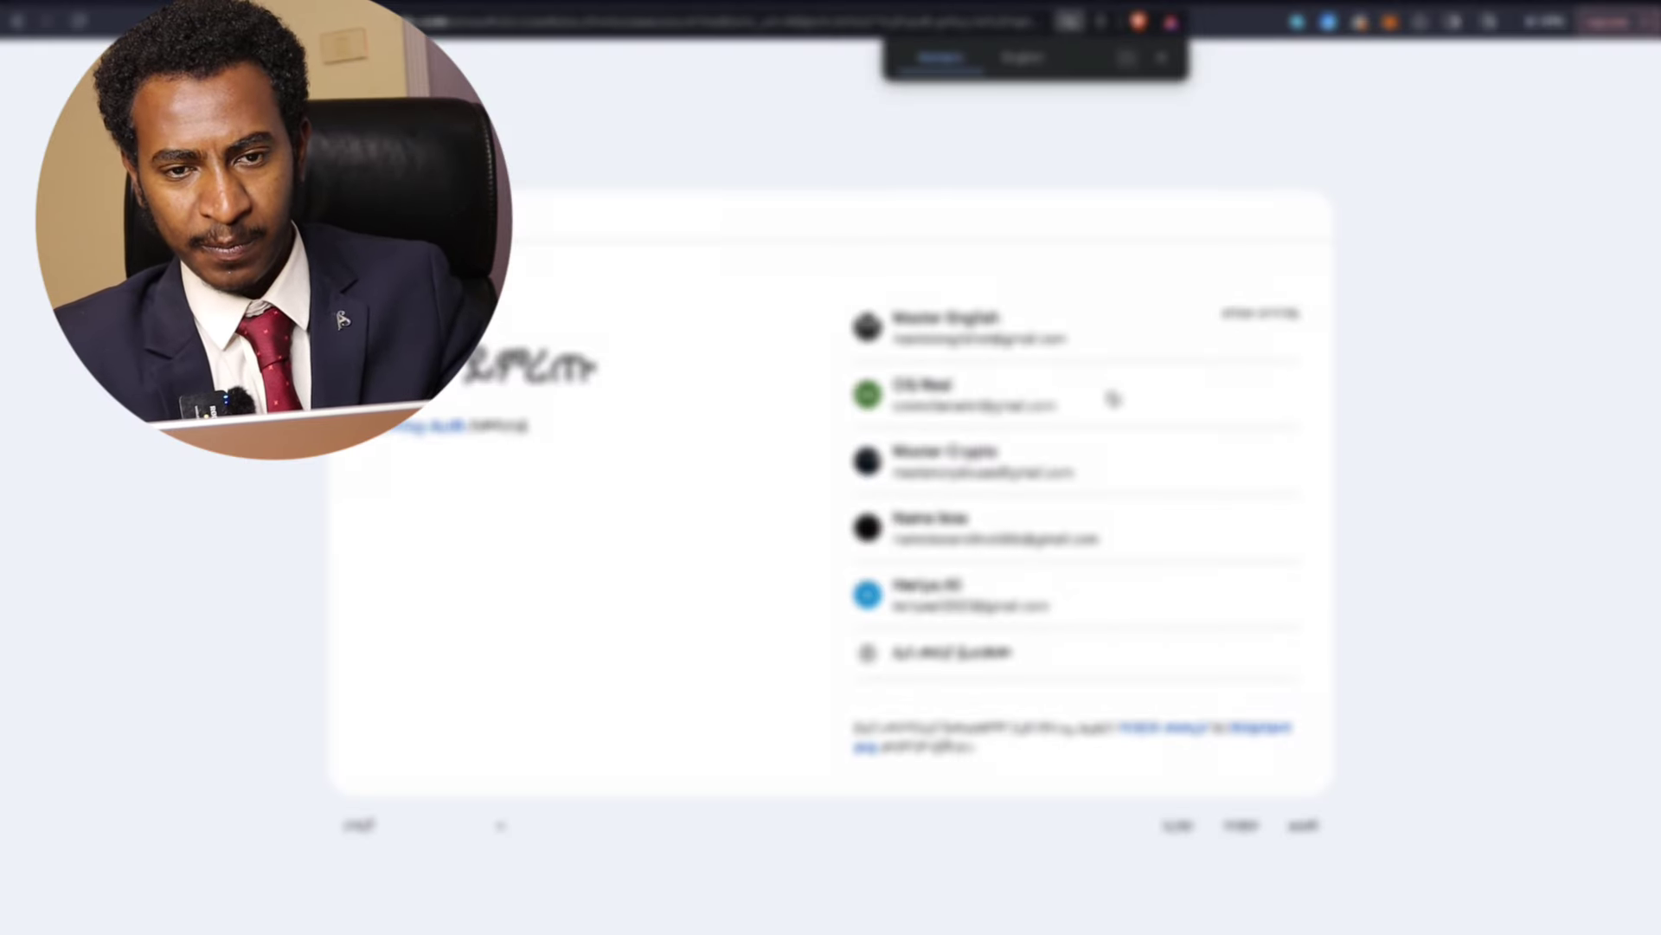
{"action": "left_click", "coordinate": [959, 395]}
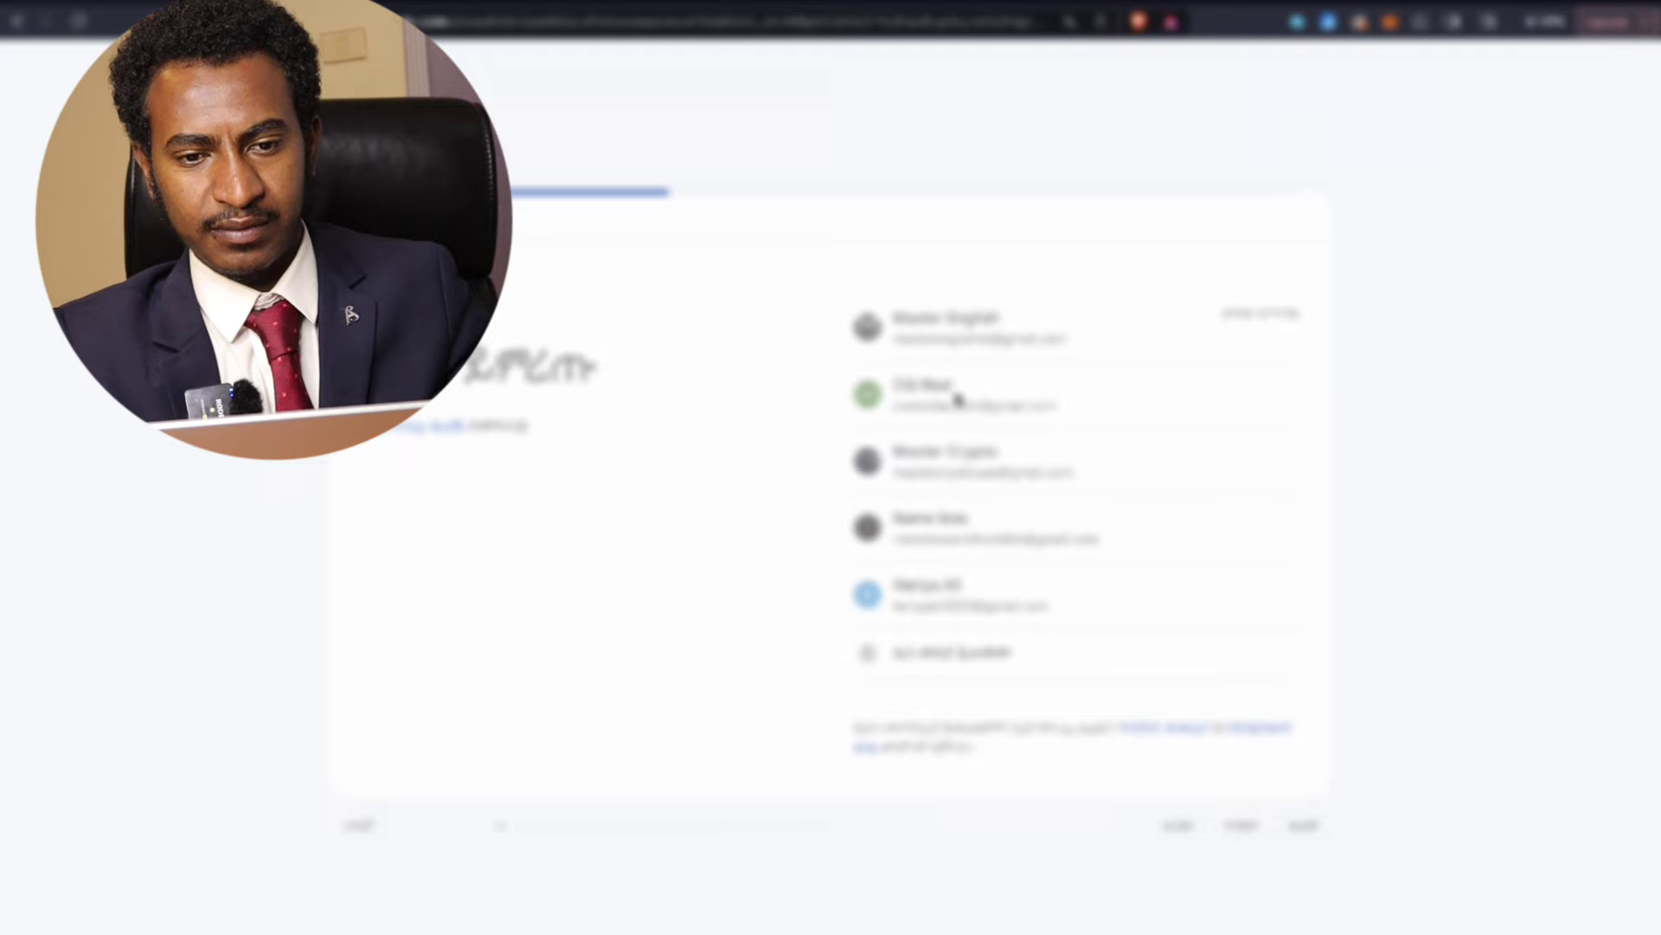
{"action": "left_click", "coordinate": [1221, 633]}
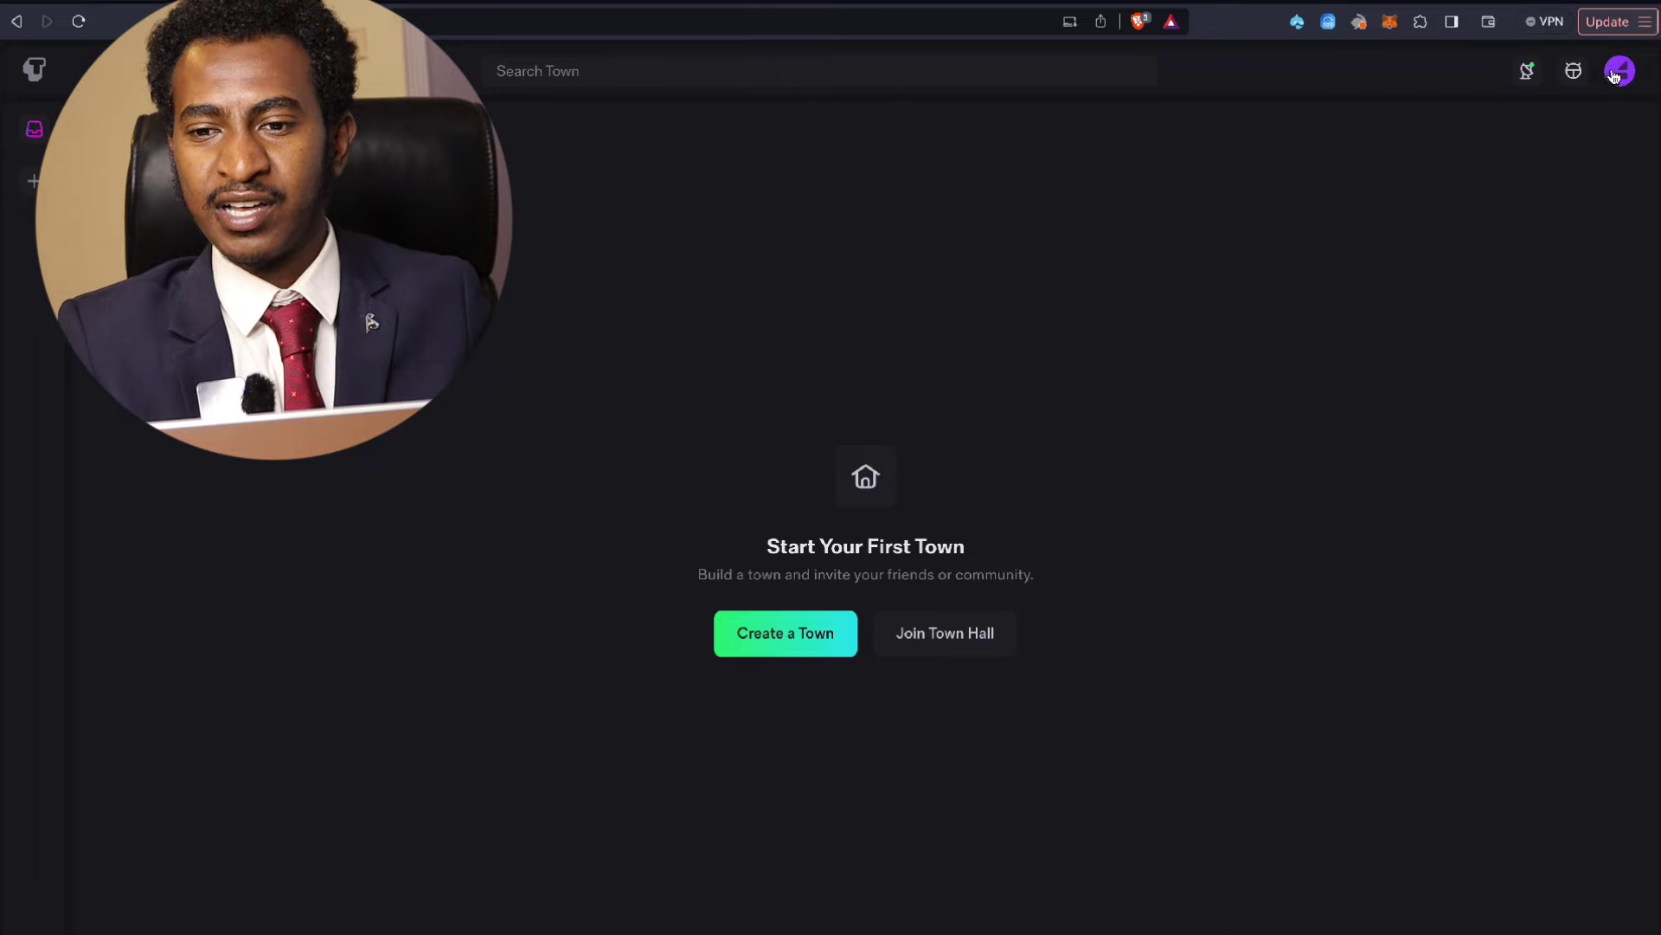
- View the wallet address in the Towns Profile panel, then open MetaMask
{"action": "left_click", "coordinate": [1617, 76]}
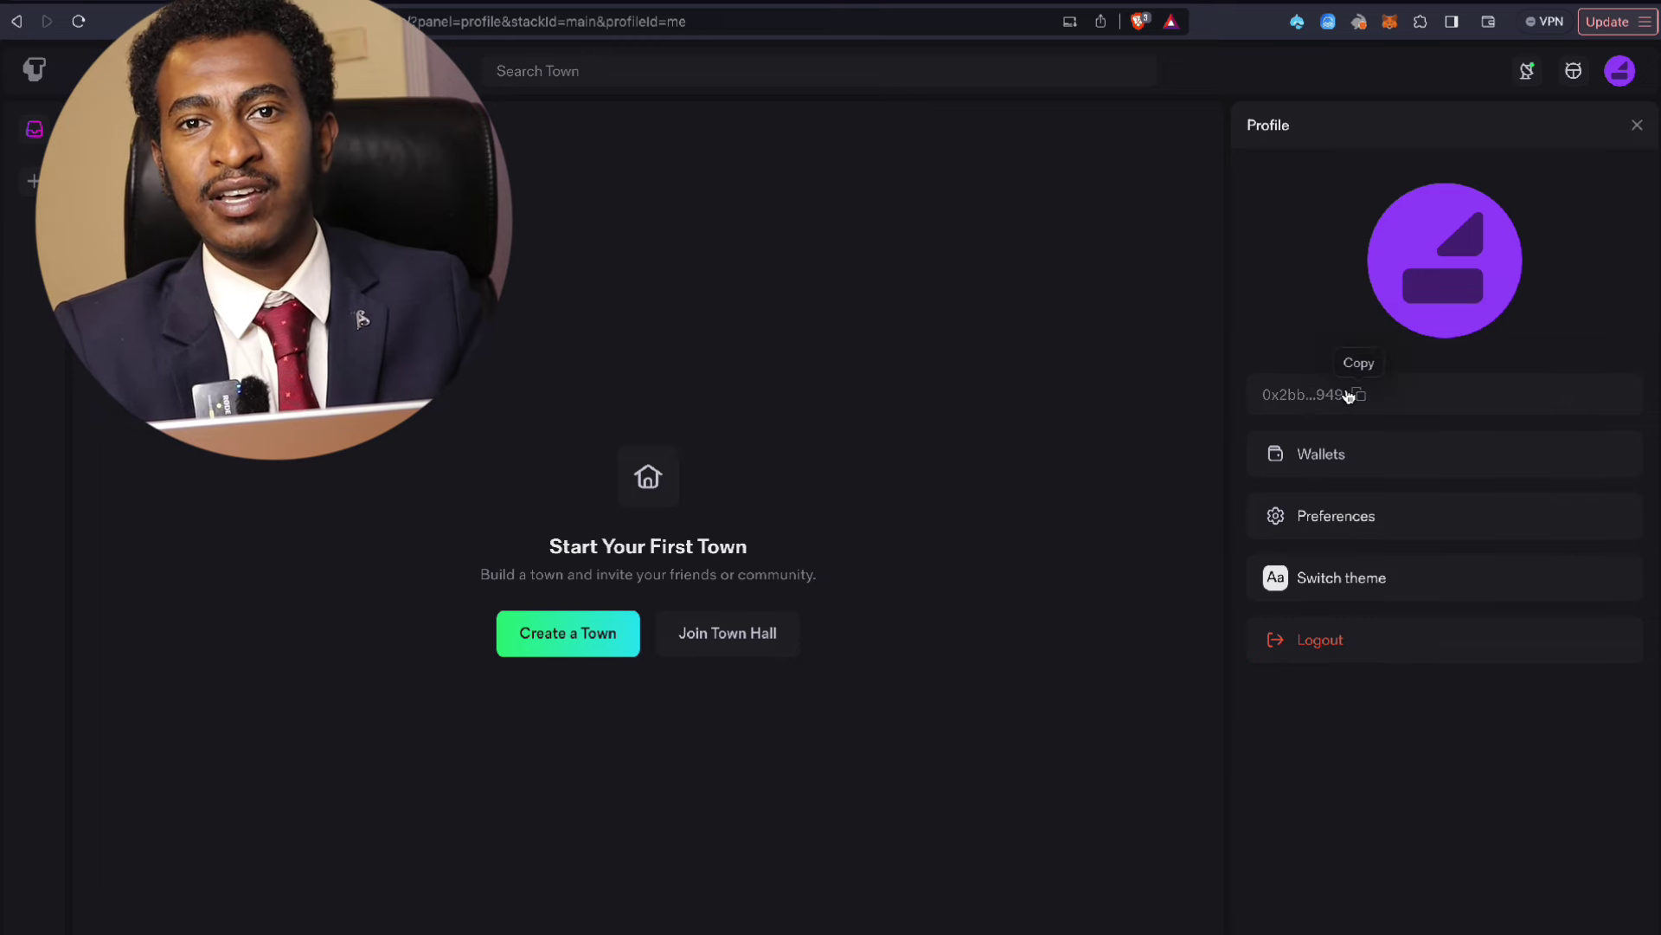
{"action": "left_click", "coordinate": [1388, 21]}
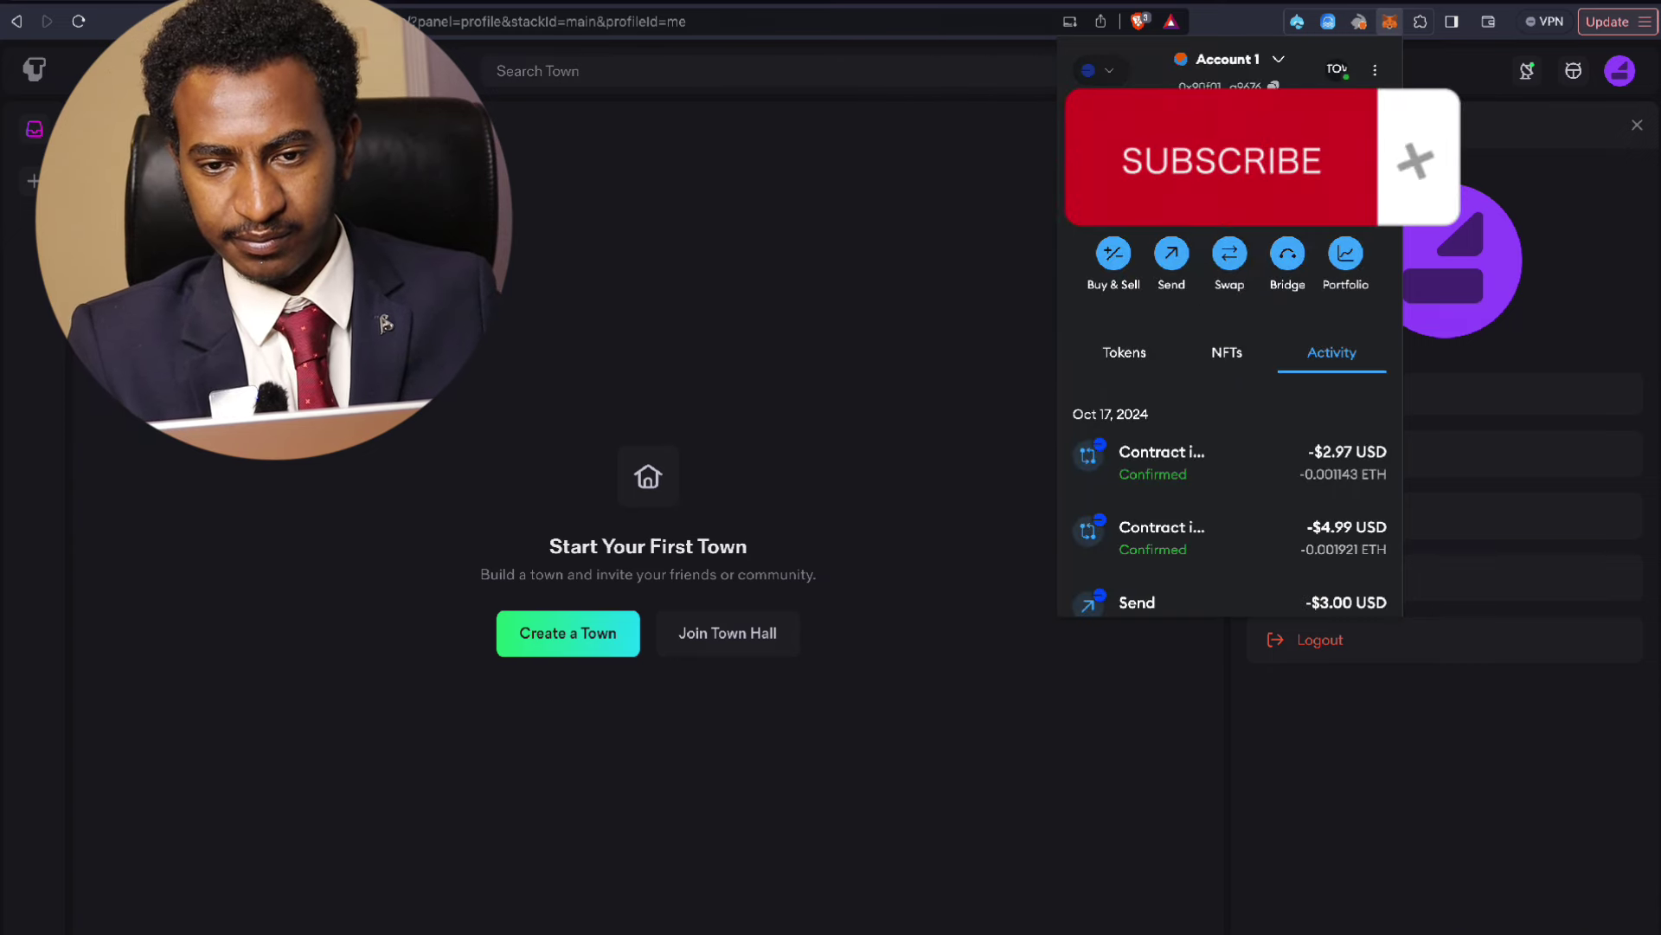
- Send $3 of ETH to the pasted Towns wallet address and close the MetaMask popup
{"action": "left_click", "coordinate": [1172, 250]}
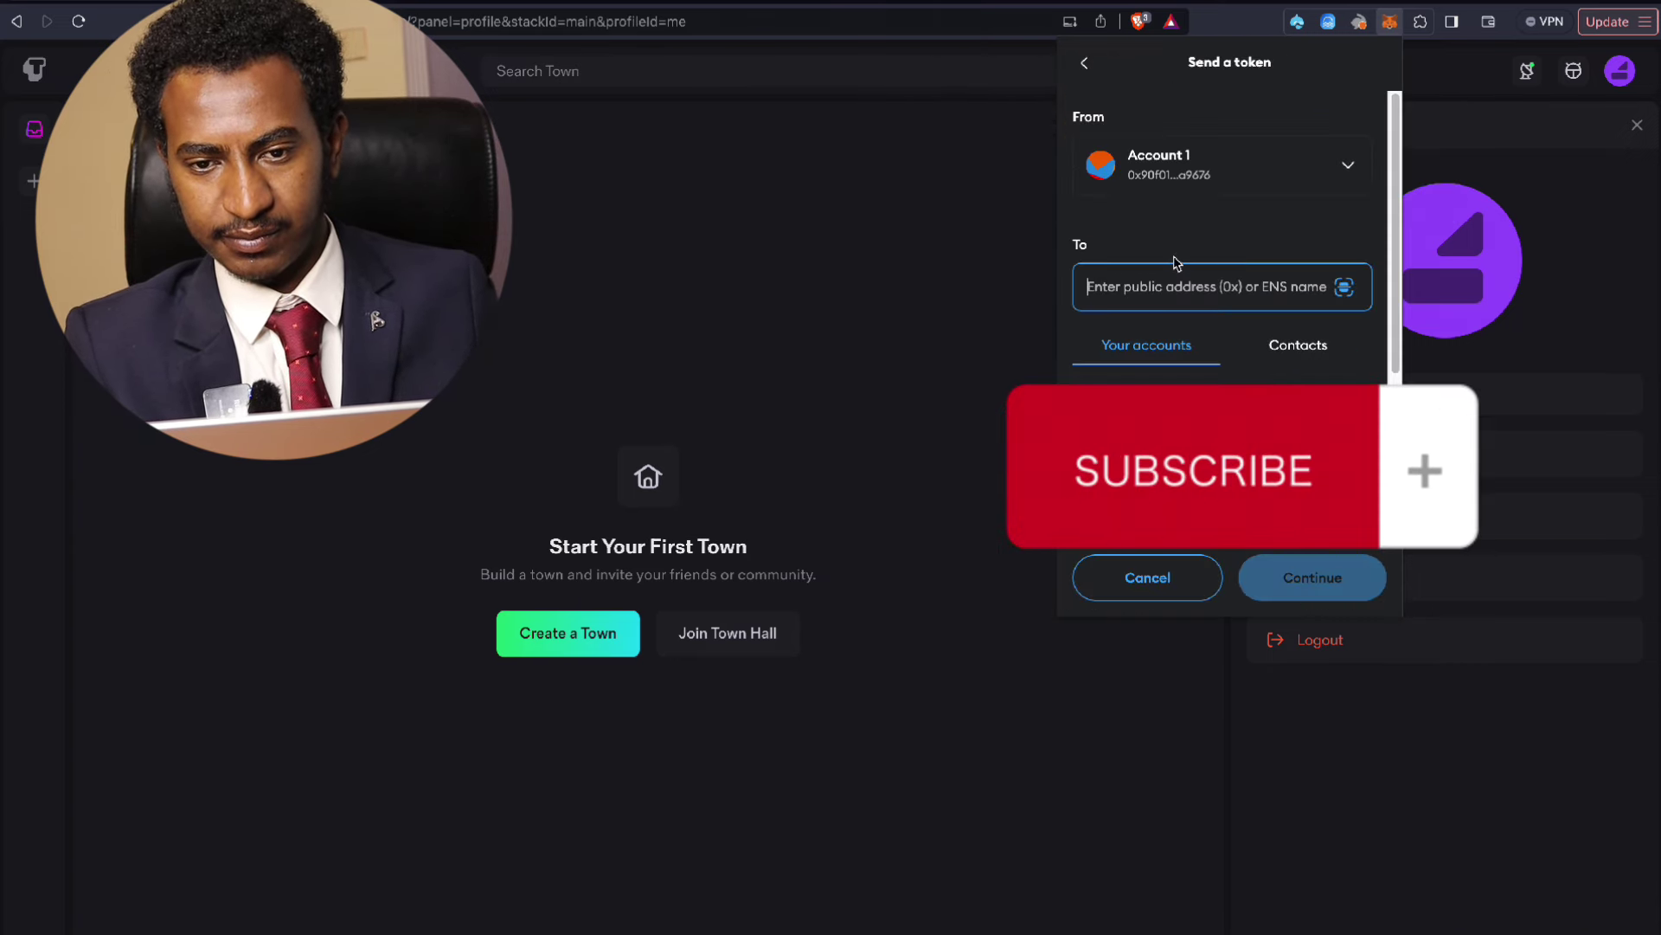
{"action": "left_click", "coordinate": [1195, 279]}
{"action": "key", "text": "ctrl+v"}
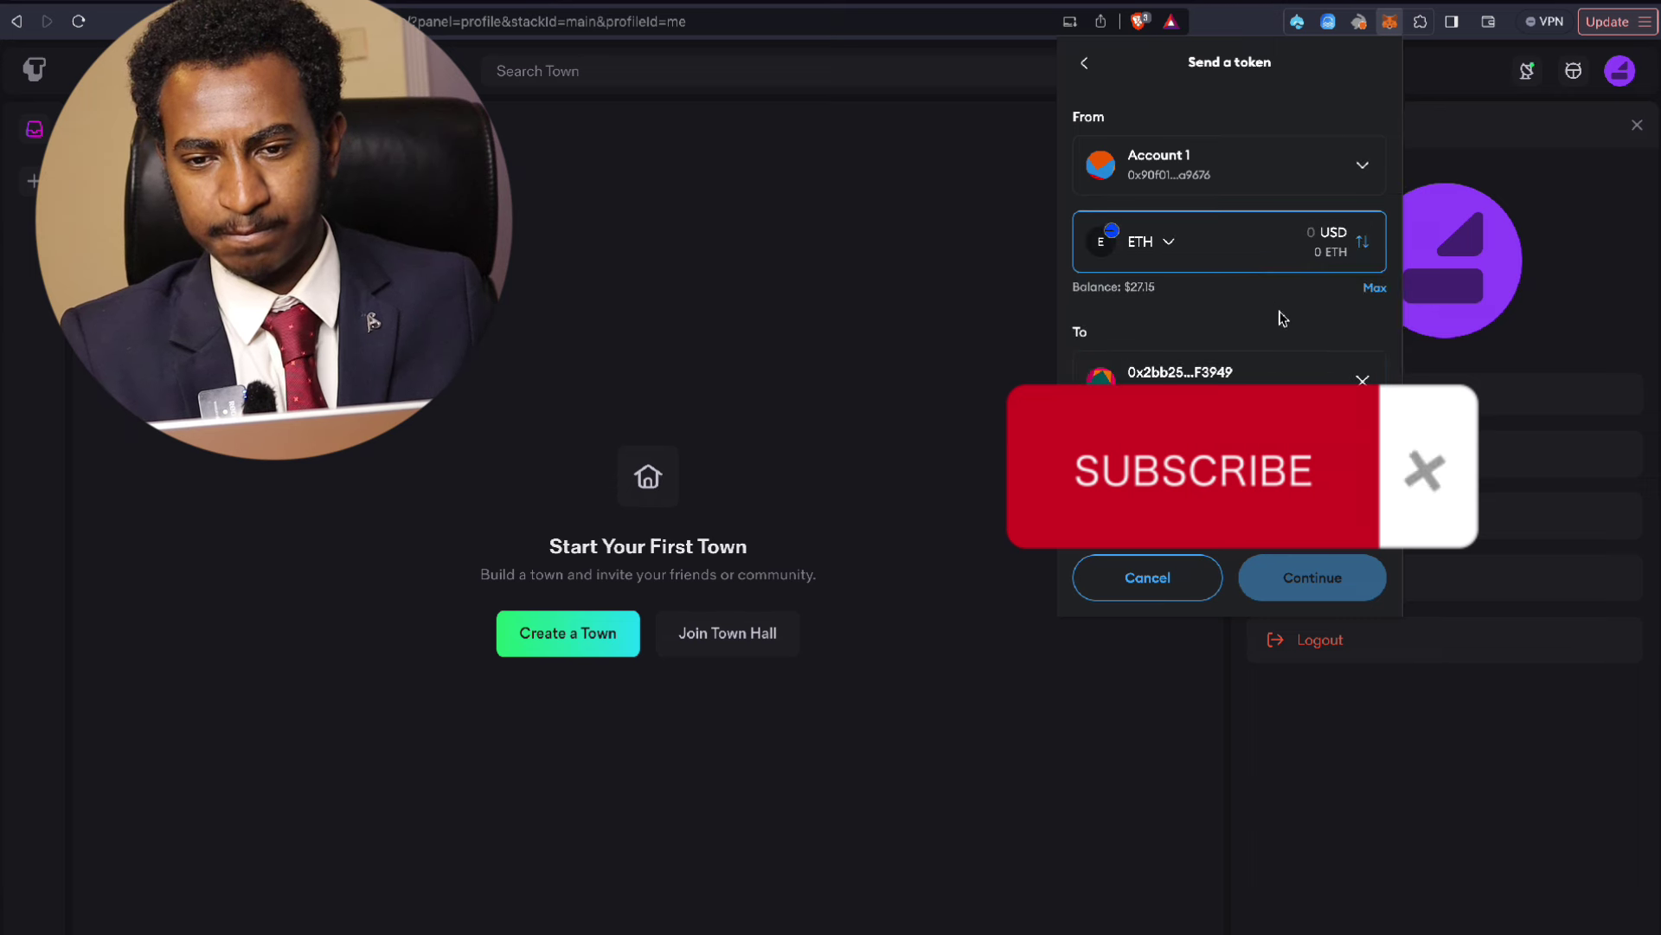
{"action": "left_click", "coordinate": [1362, 243]}
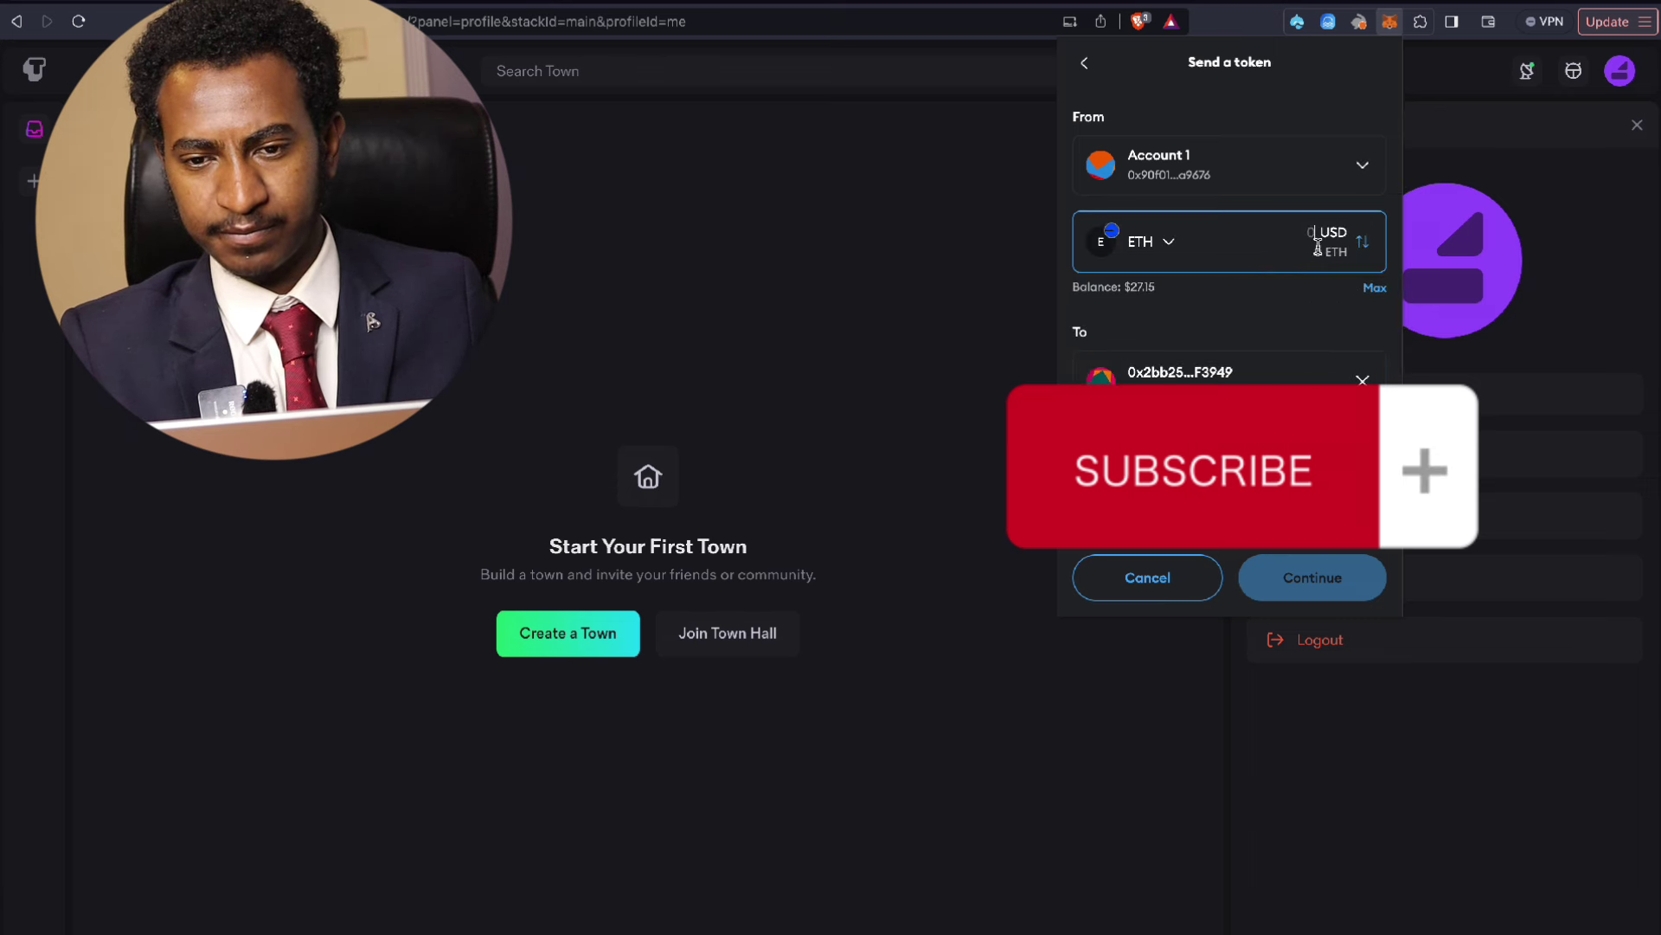
{"action": "left_click", "coordinate": [1360, 251]}
{"action": "type", "text": "3"}
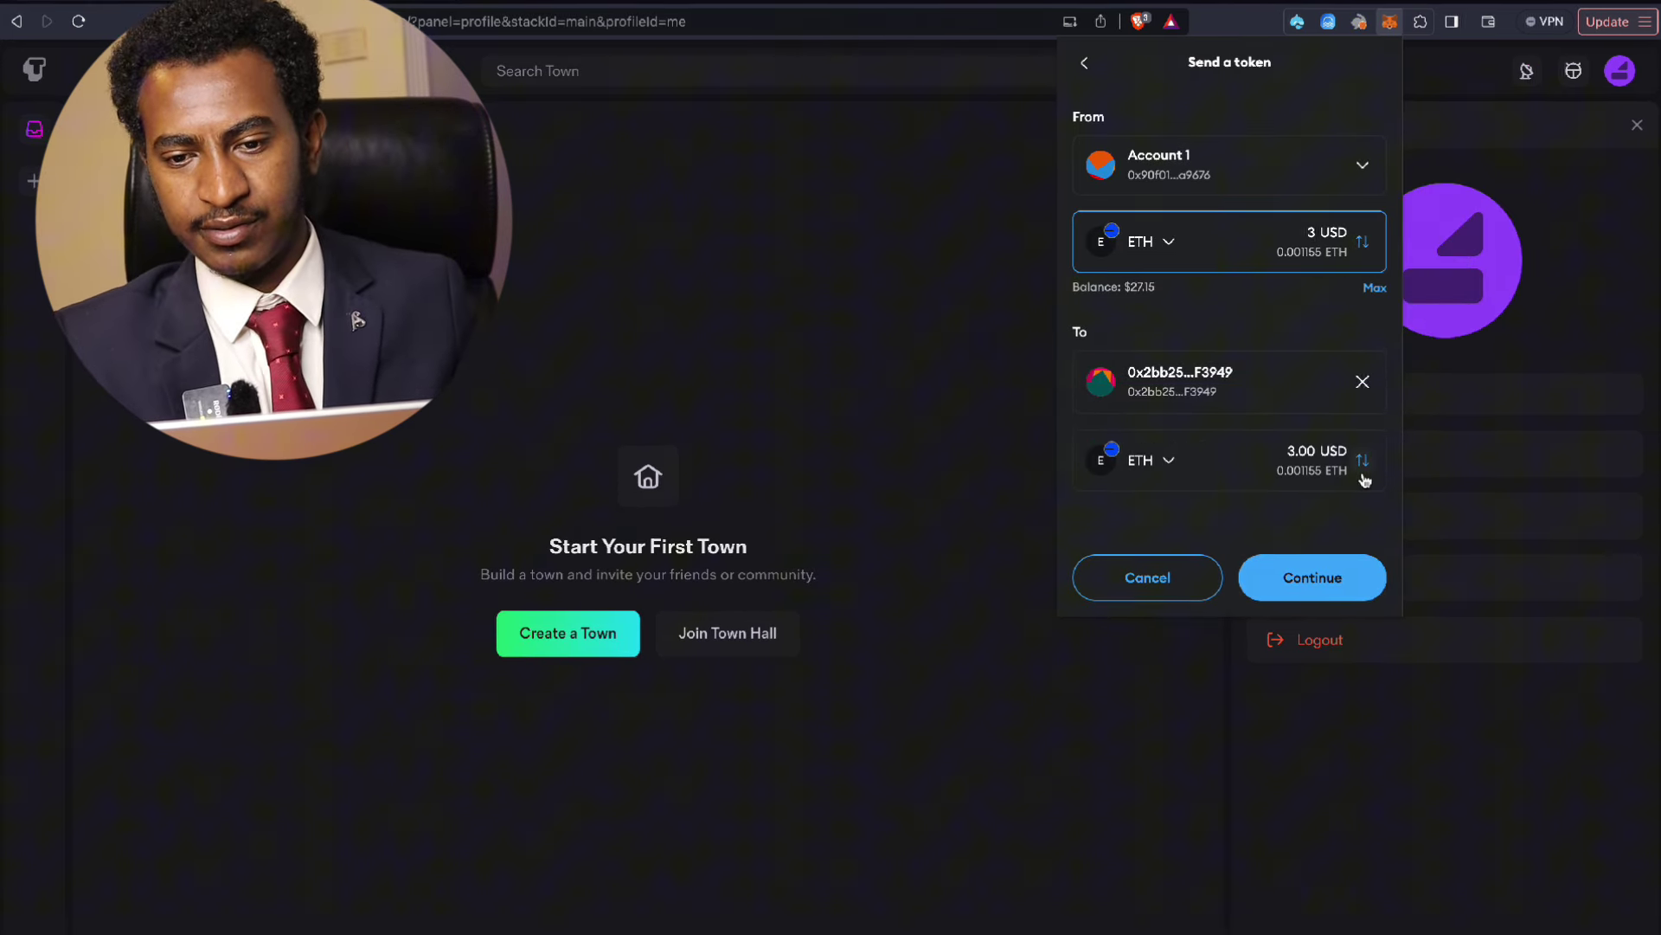
{"action": "left_click", "coordinate": [1311, 576]}
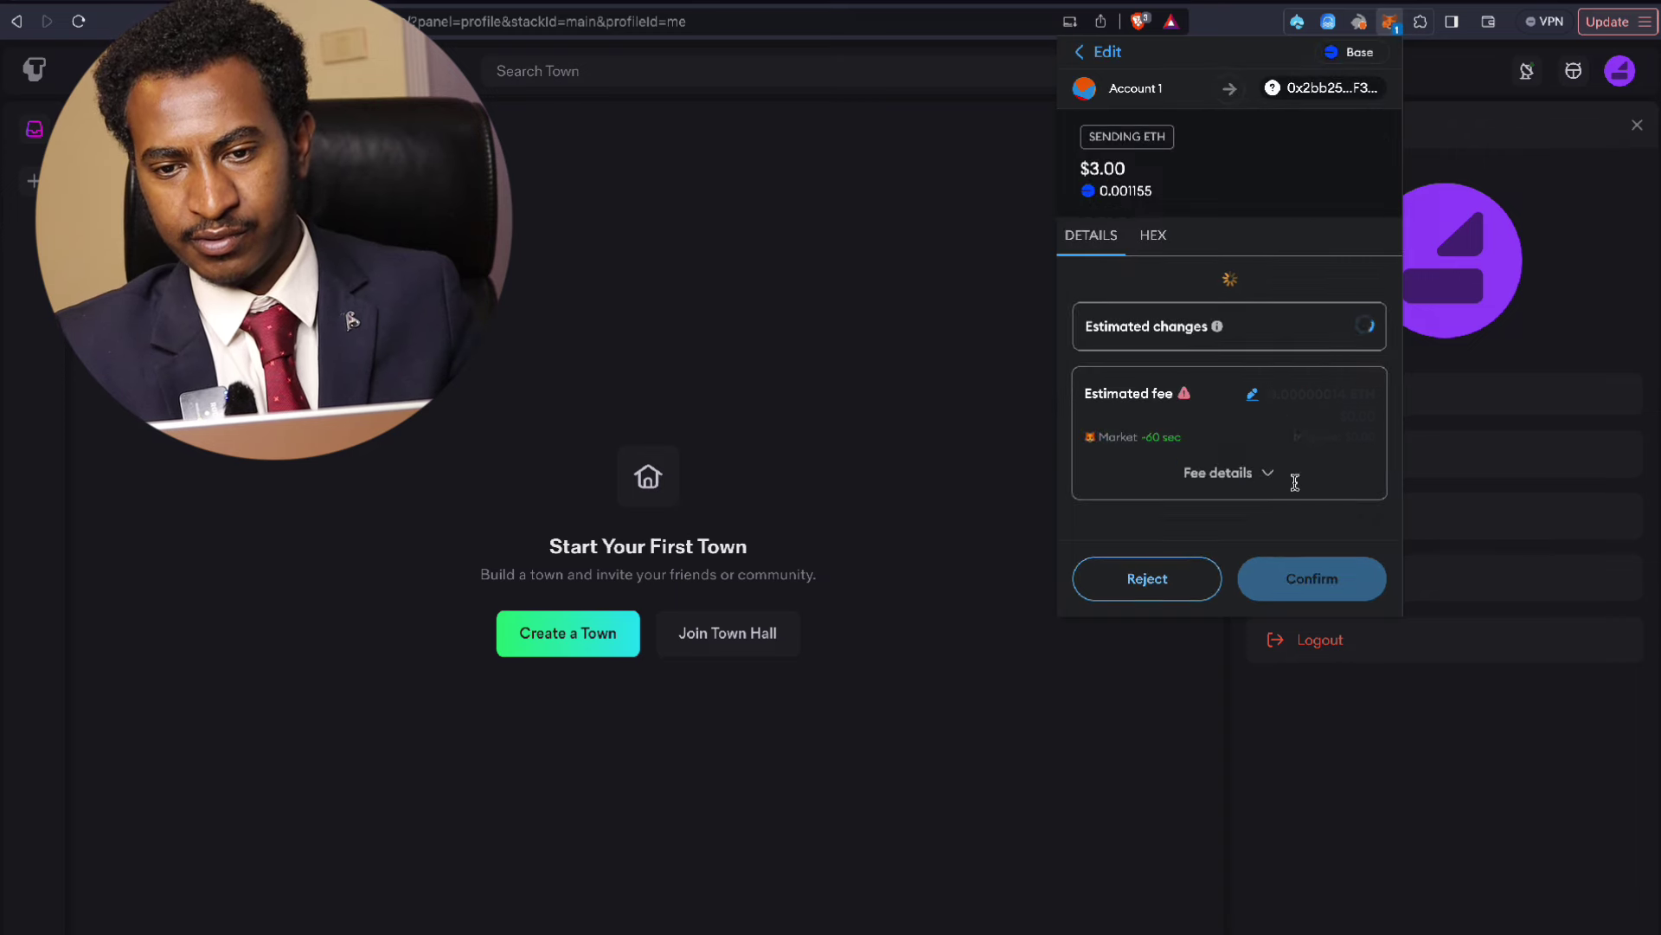
{"action": "left_click", "coordinate": [1304, 600]}
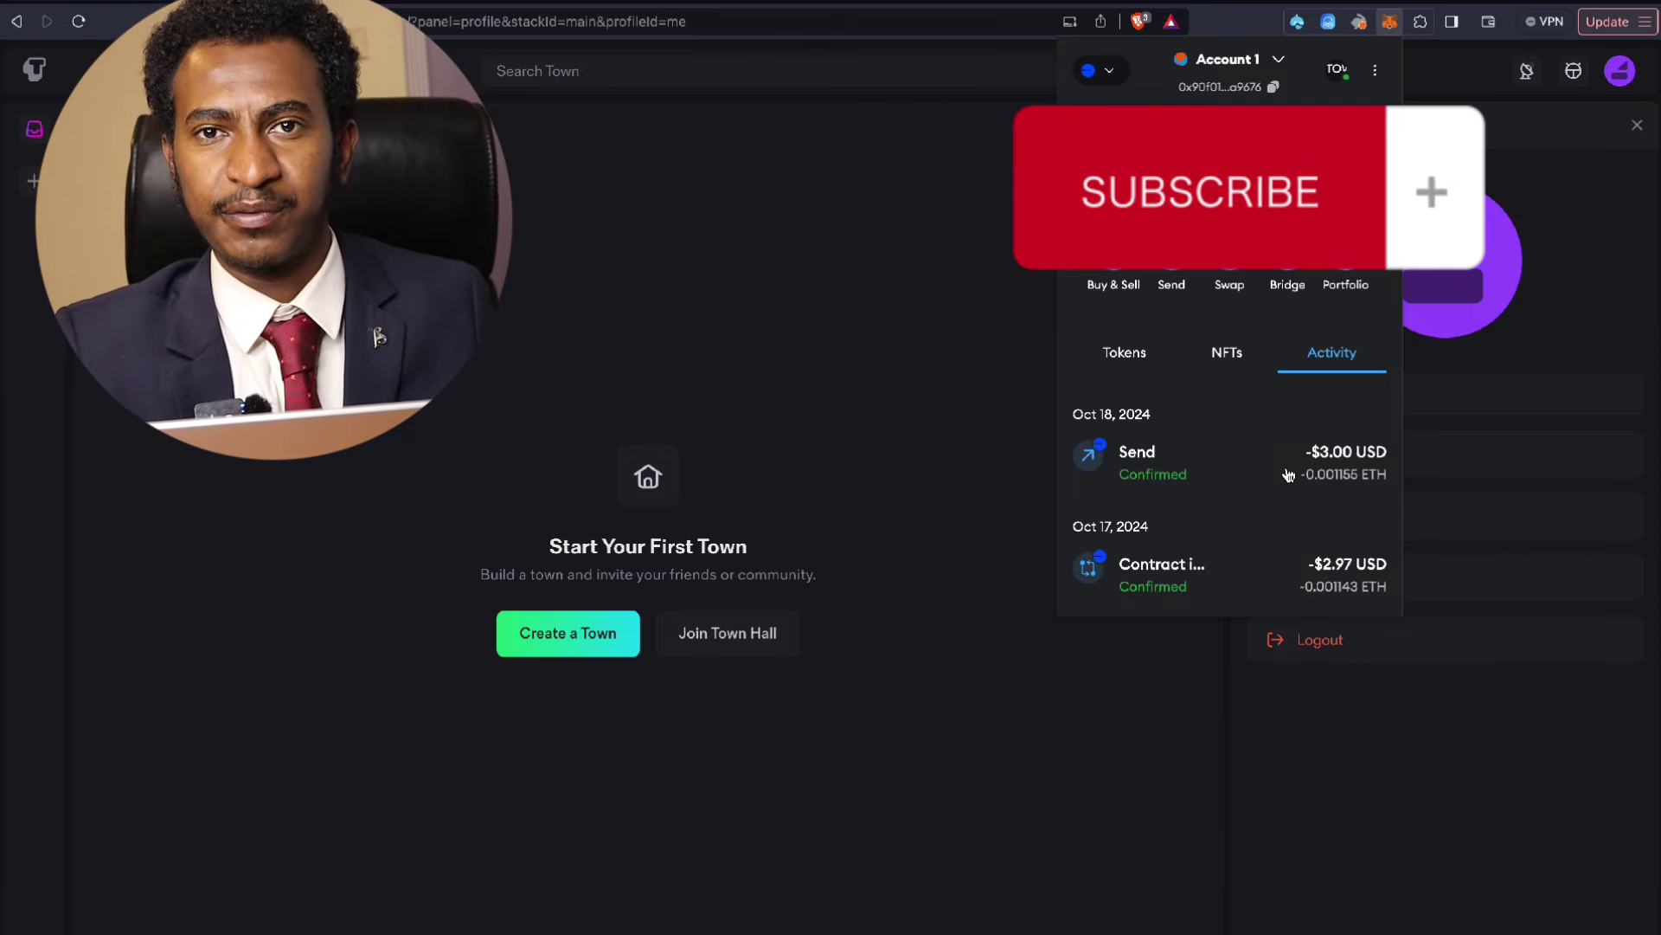
{"action": "left_click", "coordinate": [1640, 126]}
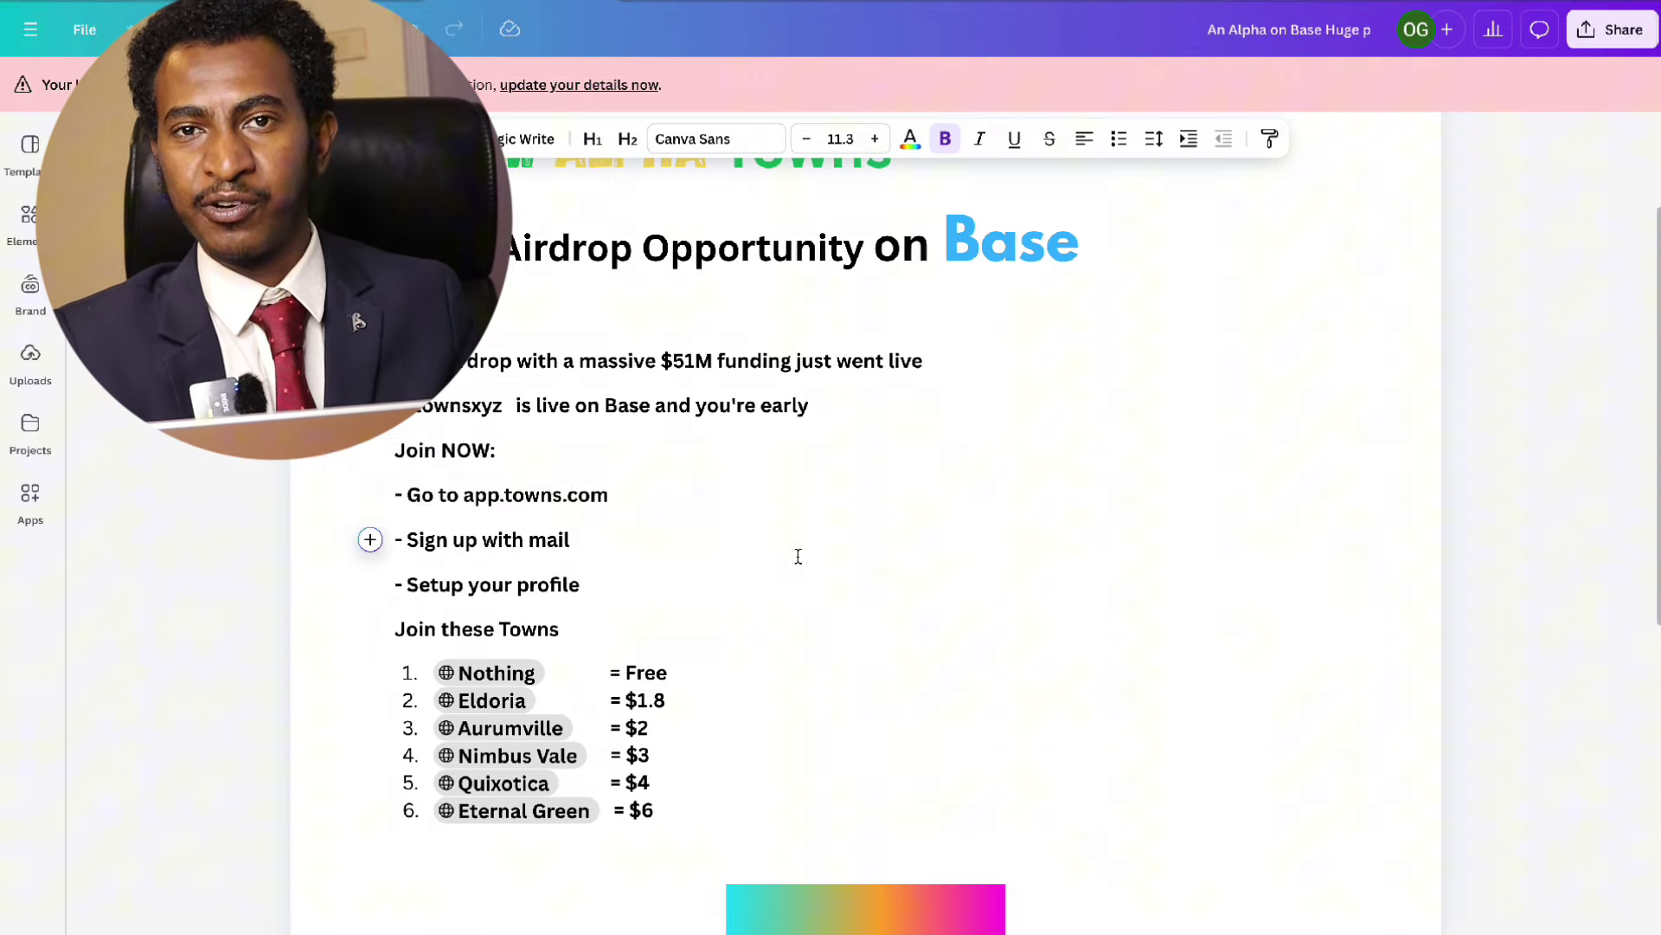
- Open the Nothing town link from the Canva list in Towns
{"action": "left_click", "coordinate": [496, 672]}
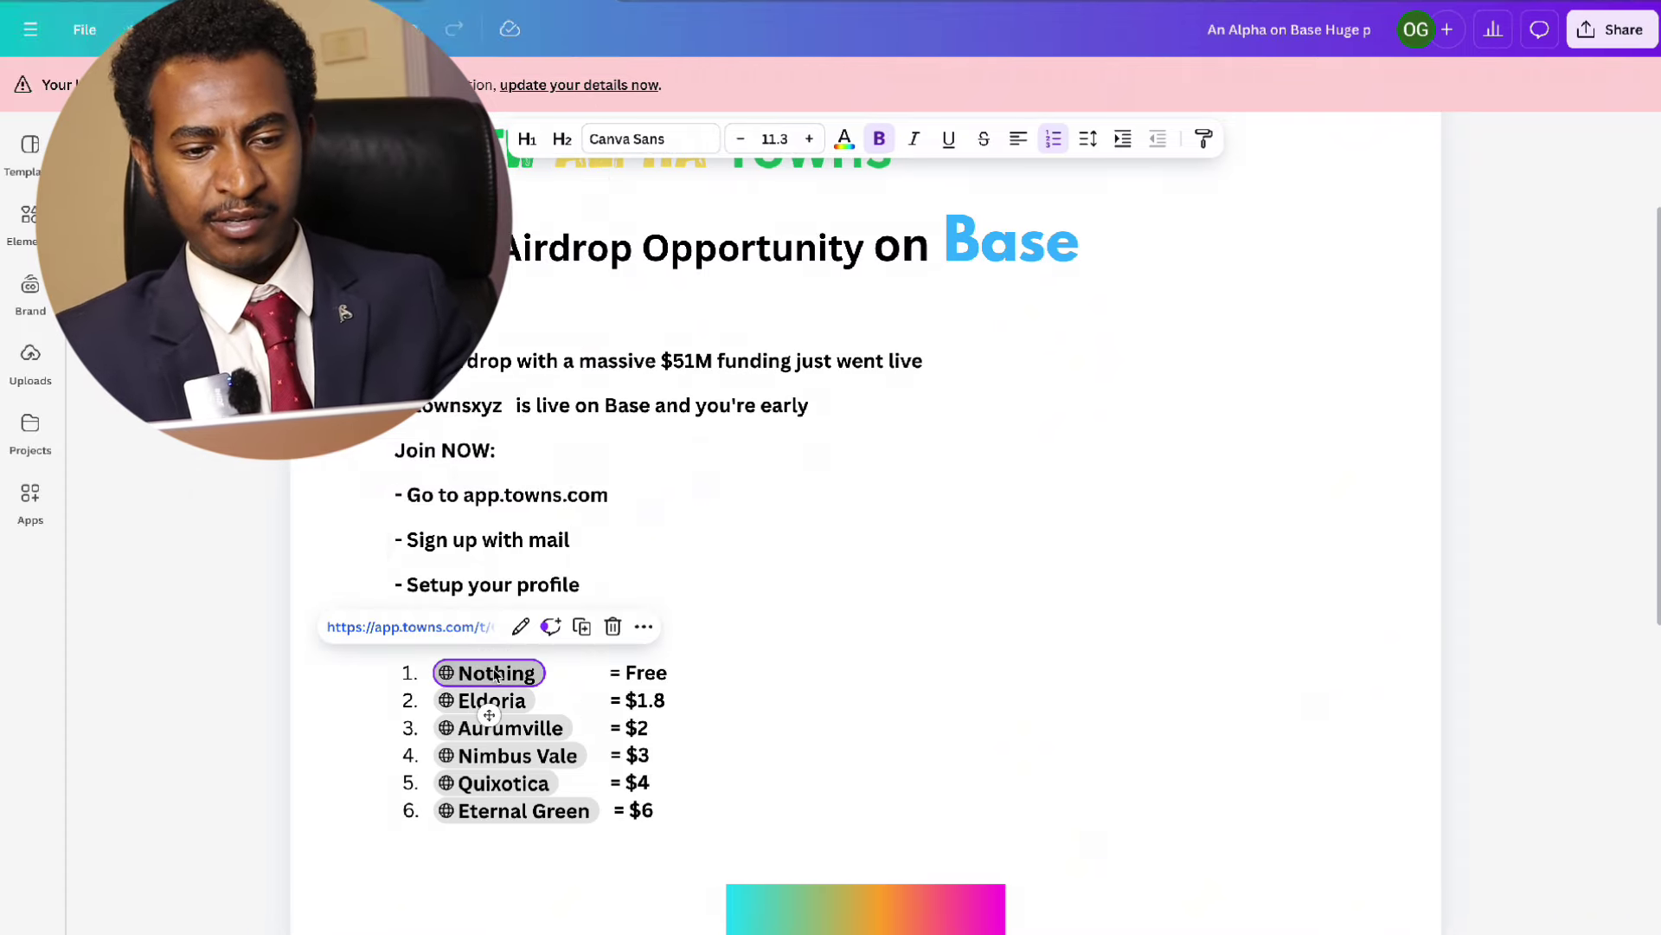
{"action": "left_click", "coordinate": [454, 626]}
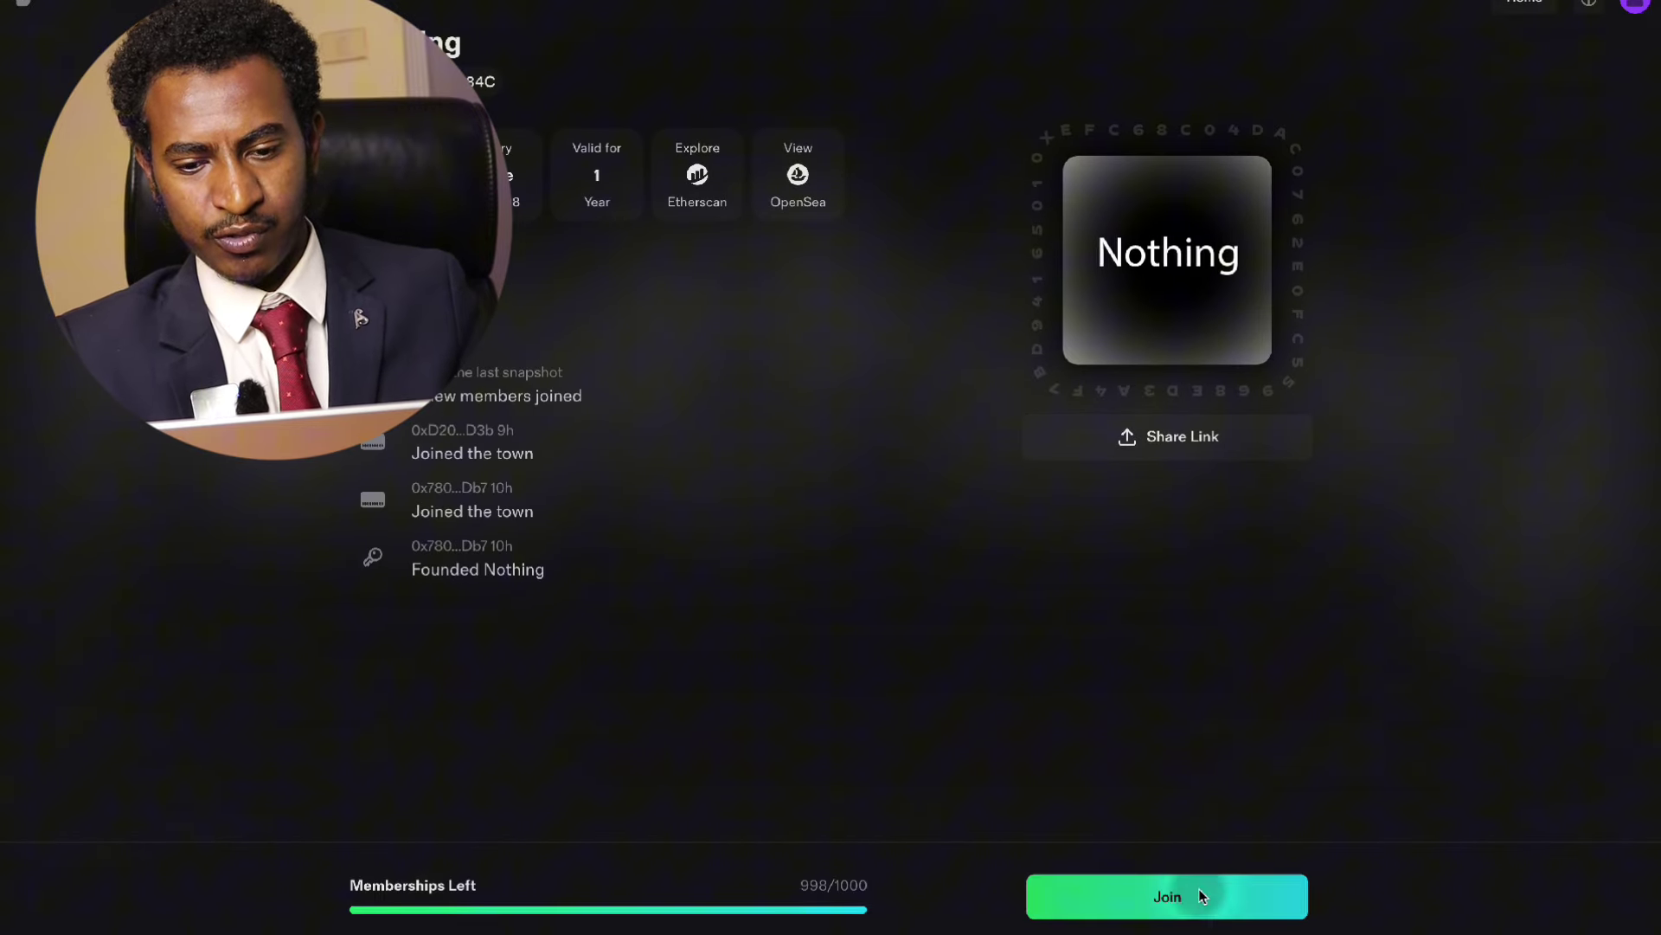
- Mint a Nothing membership and join the town with the username Mastercrypto
{"action": "left_click", "coordinate": [1201, 878]}
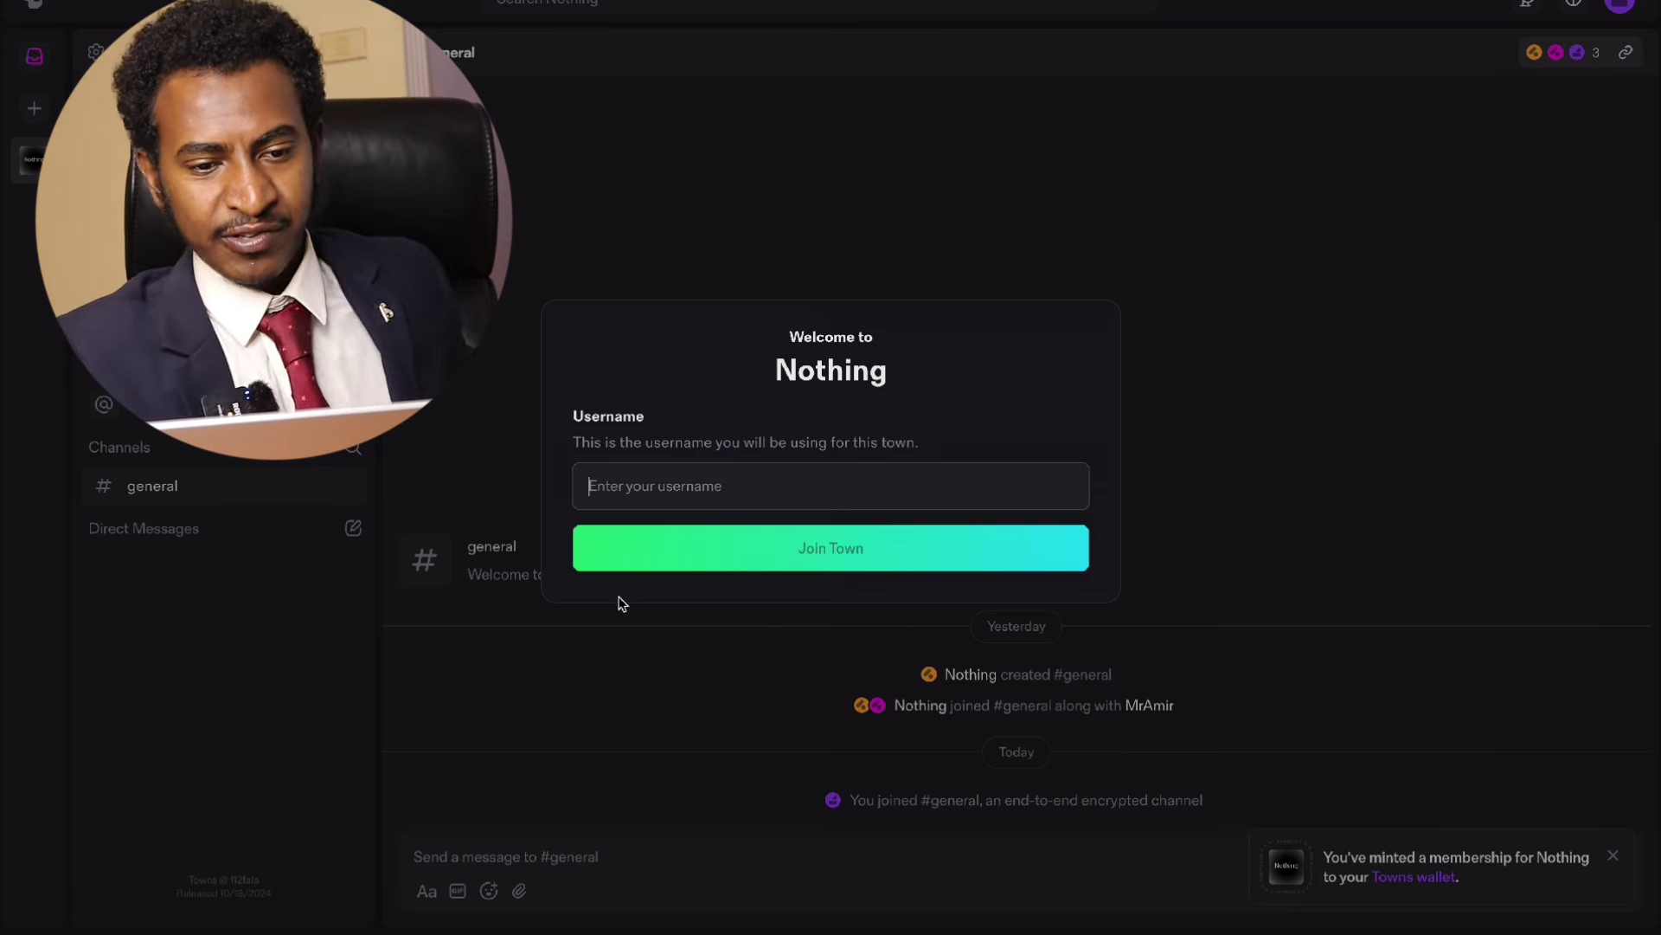
{"action": "left_click", "coordinate": [697, 483]}
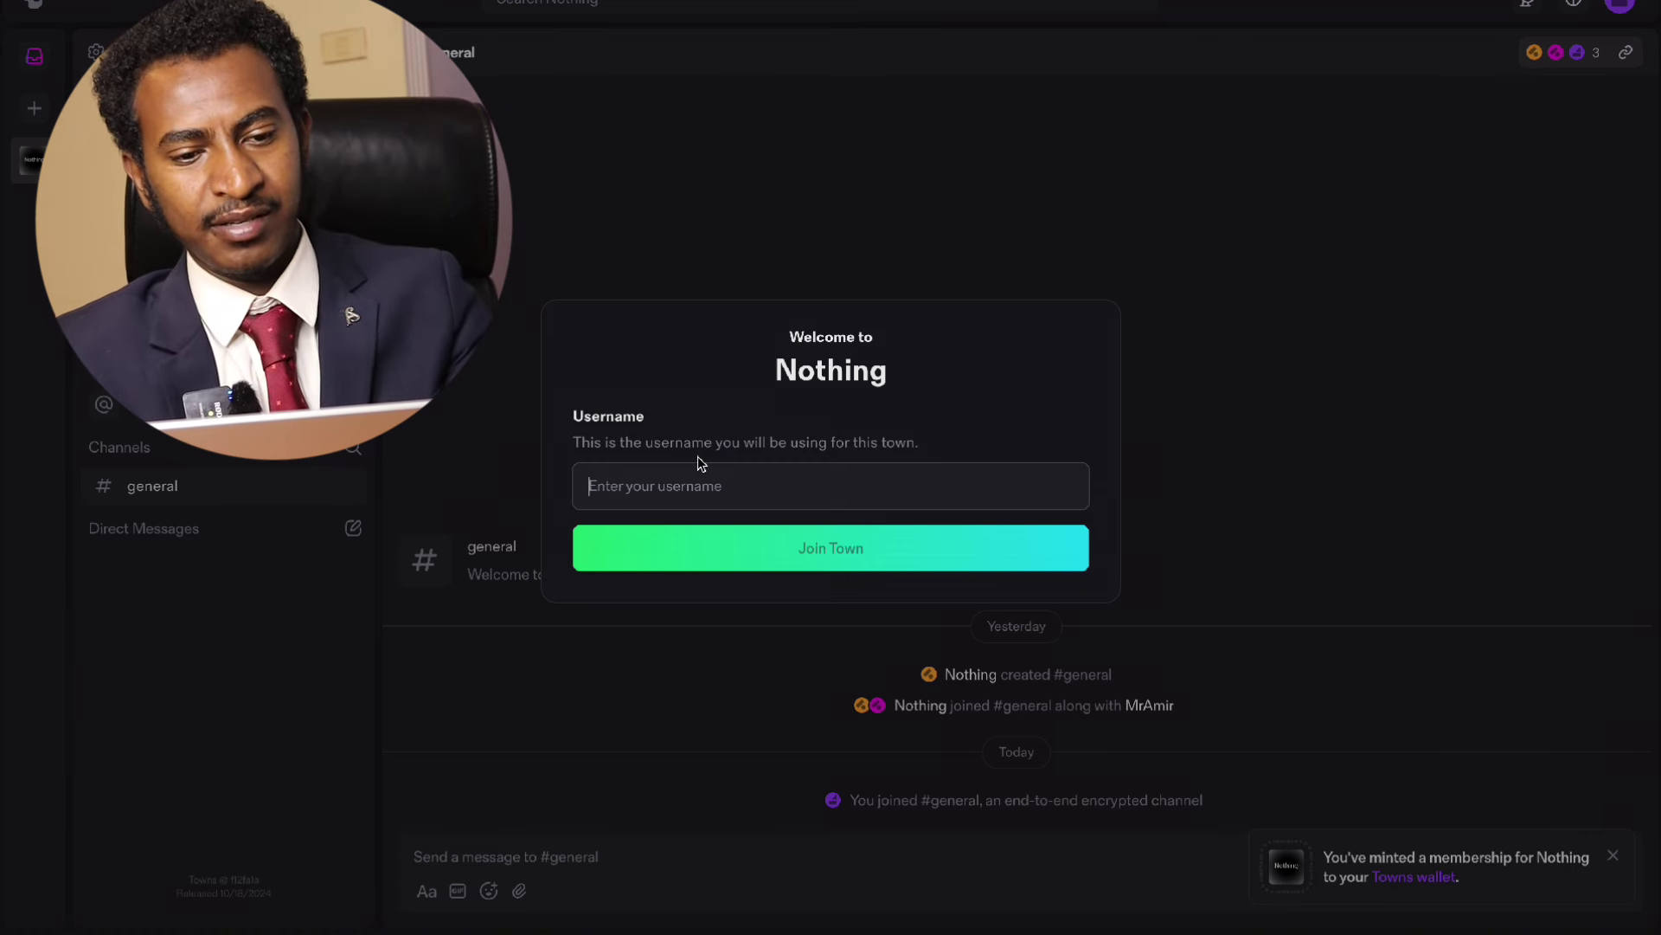
{"action": "type", "text": "Maste"}
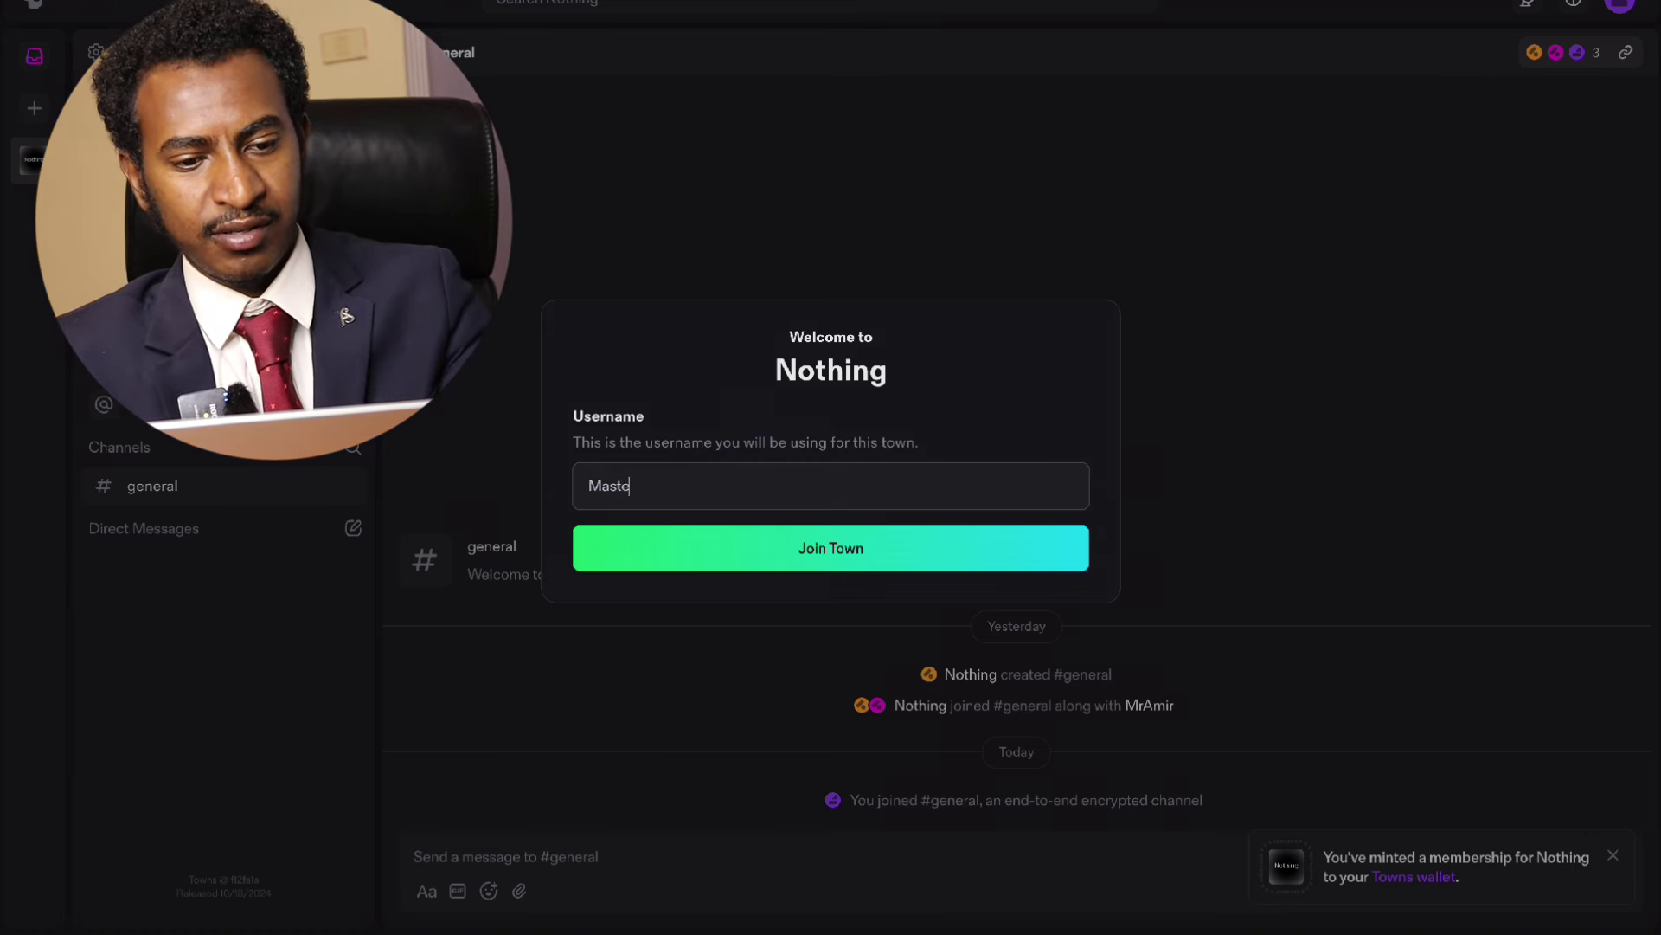
{"action": "type", "text": "r c"}
{"action": "key", "text": "BackSpace"}
{"action": "key", "text": "BackSpace"}
{"action": "type", "text": "cr"}
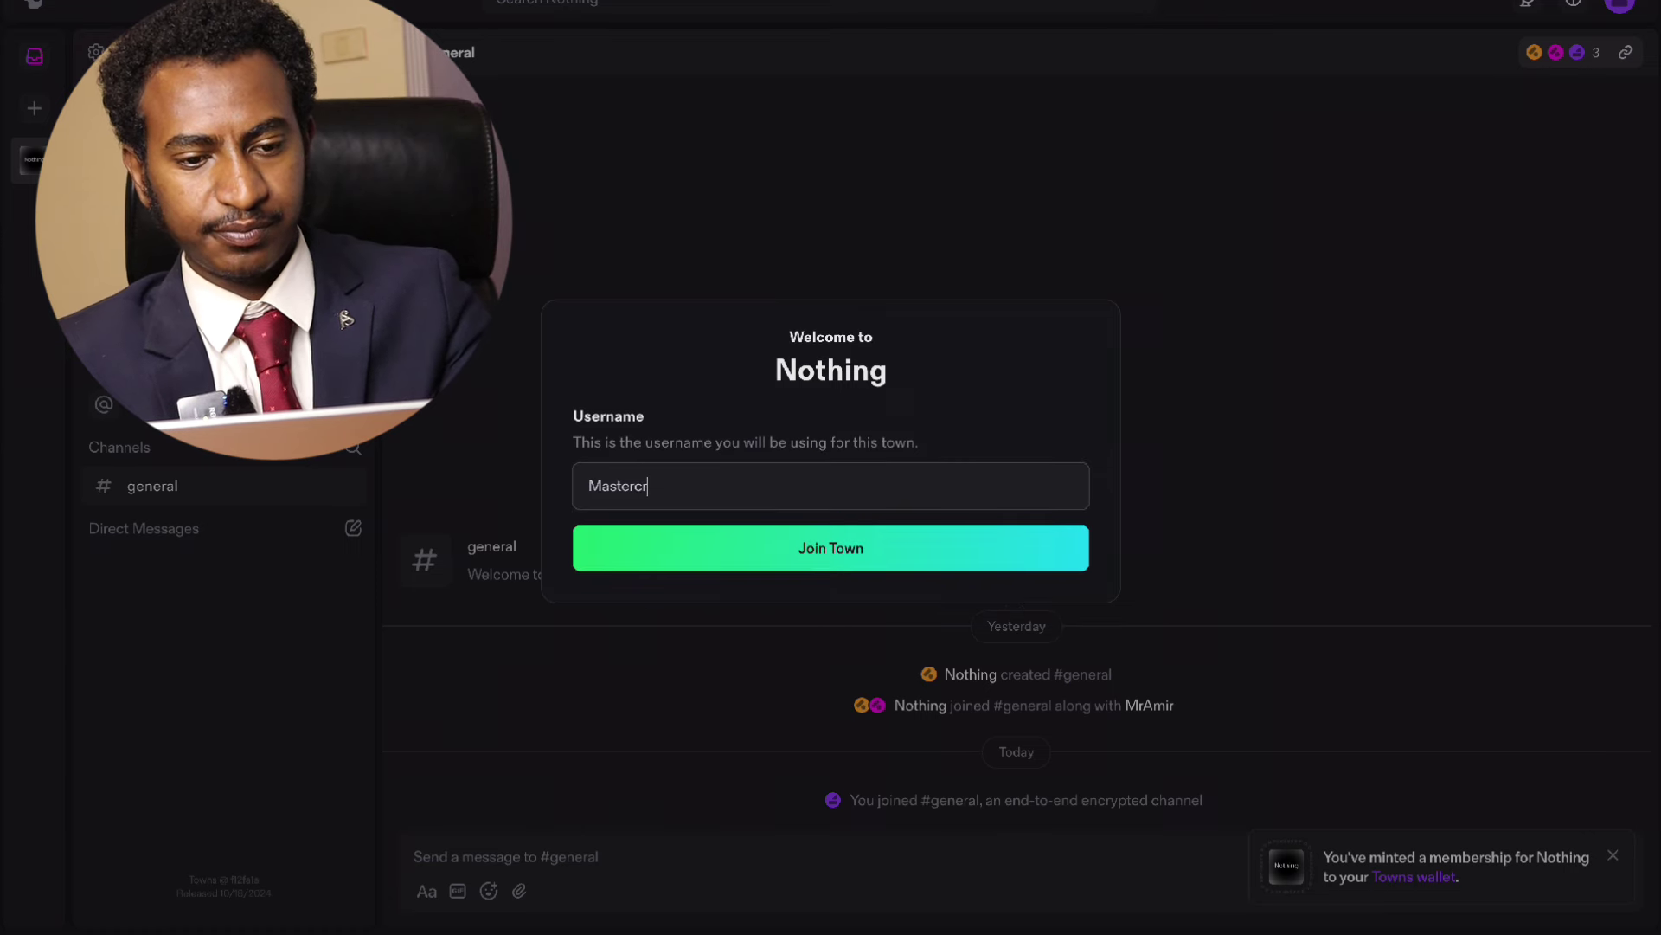
{"action": "type", "text": "yp"}
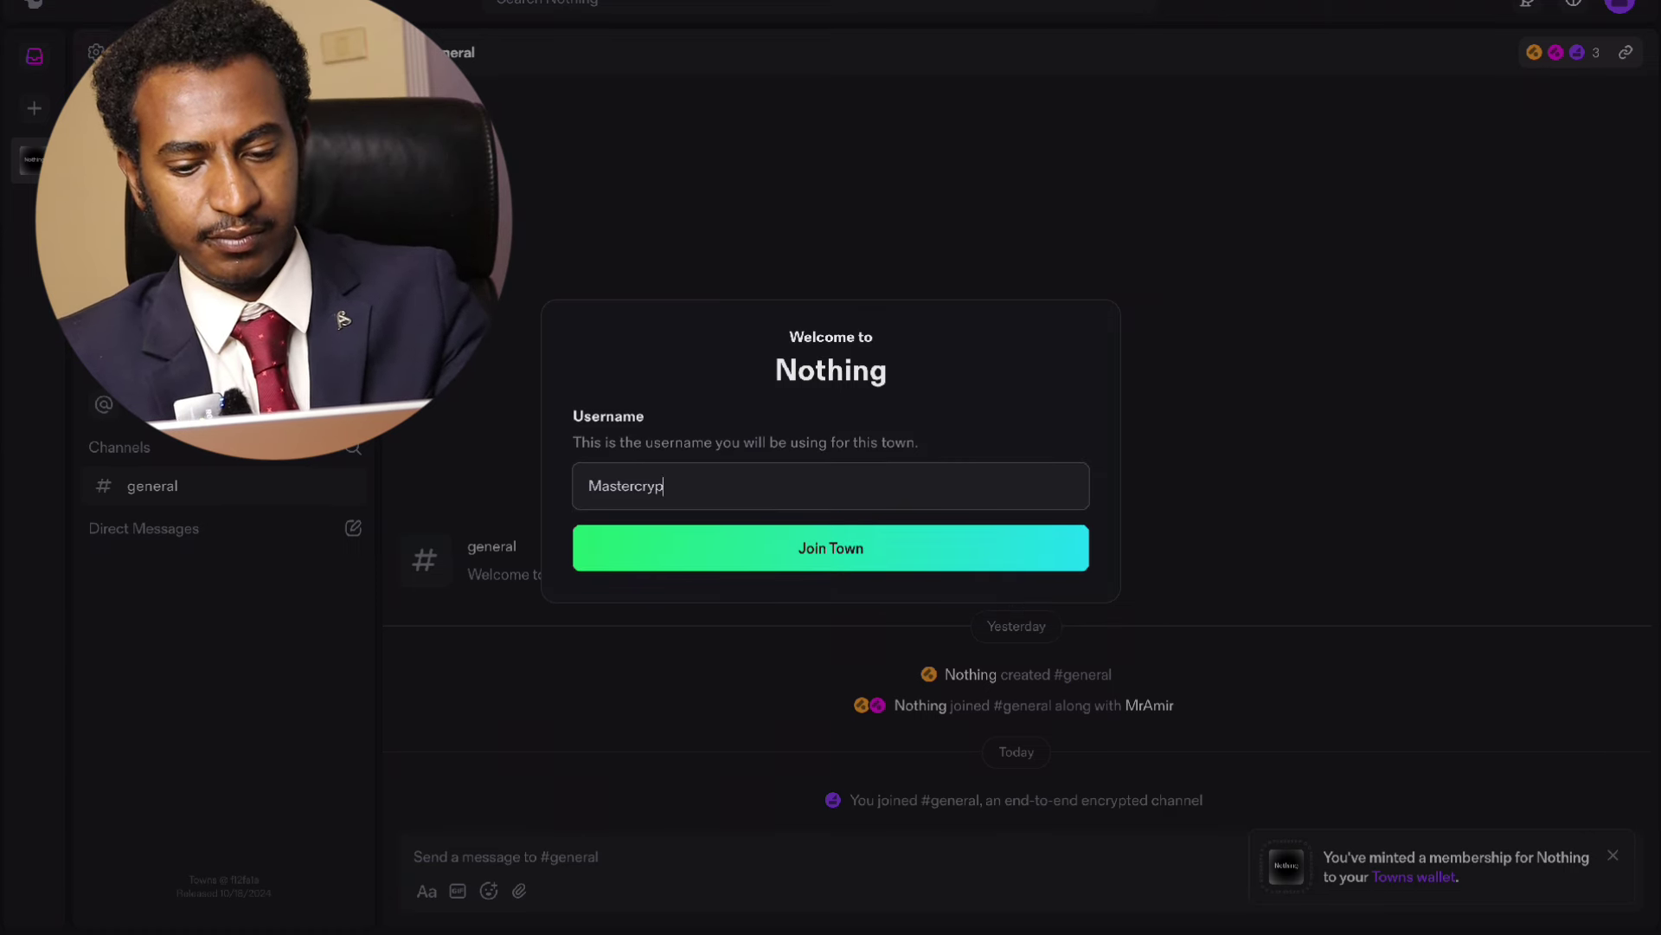
{"action": "type", "text": "to"}
{"action": "left_click", "coordinate": [826, 560]}
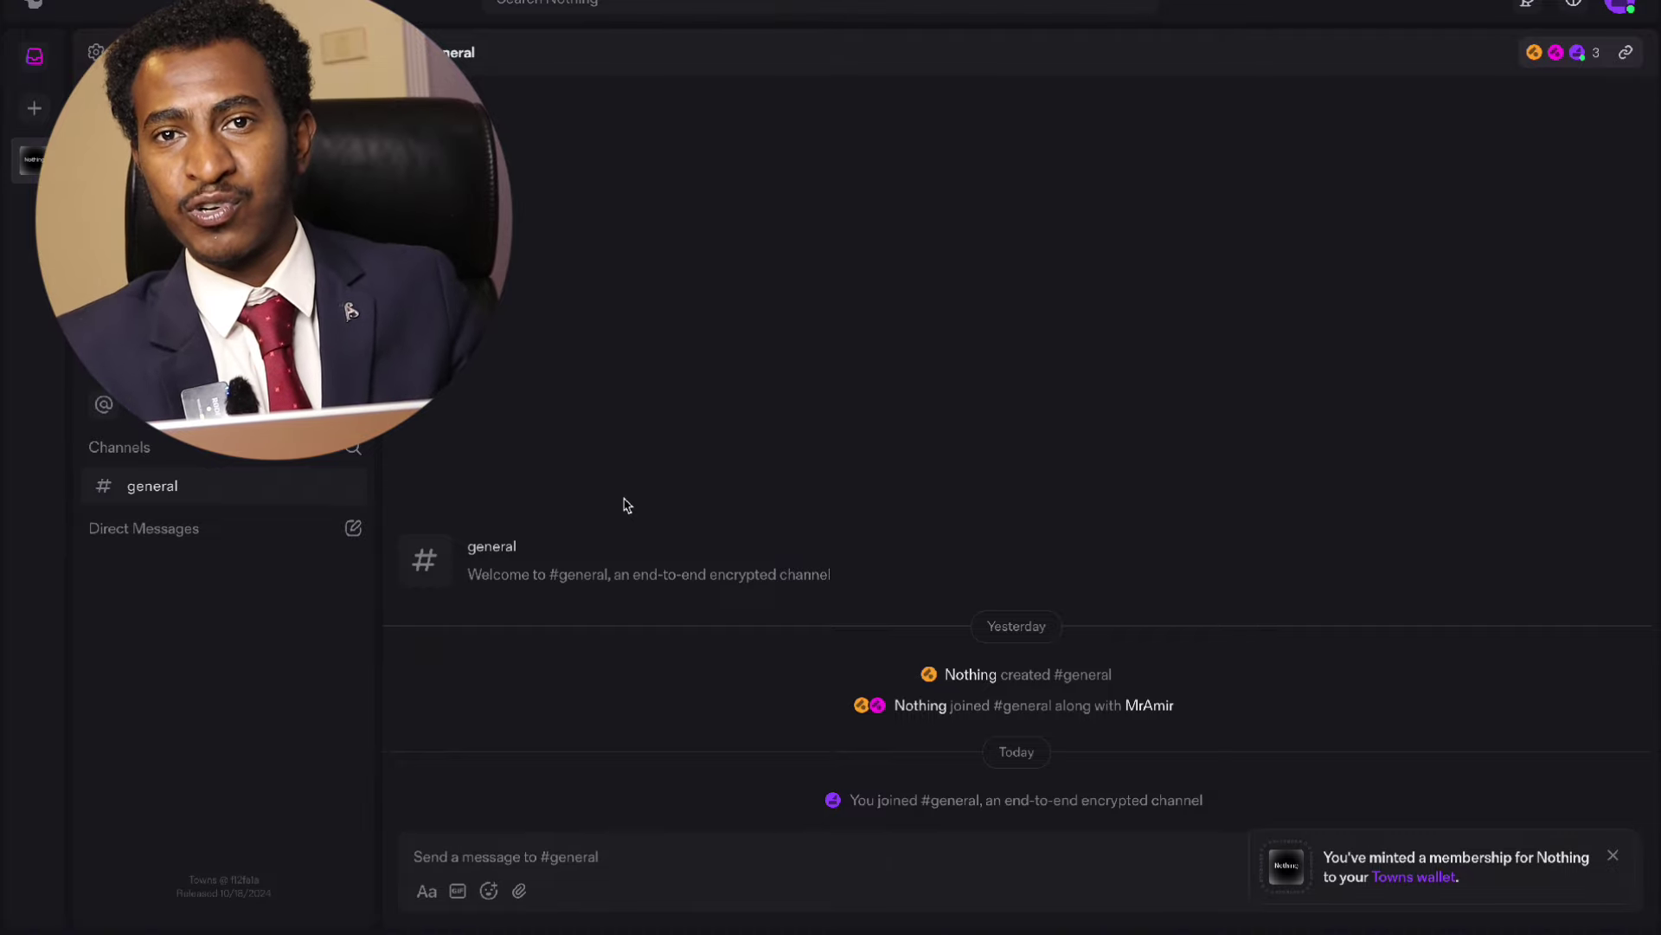
- Open the Eldoria link chip from the Canva 'Join these Towns' list
{"action": "key", "text": "super+Tab"}
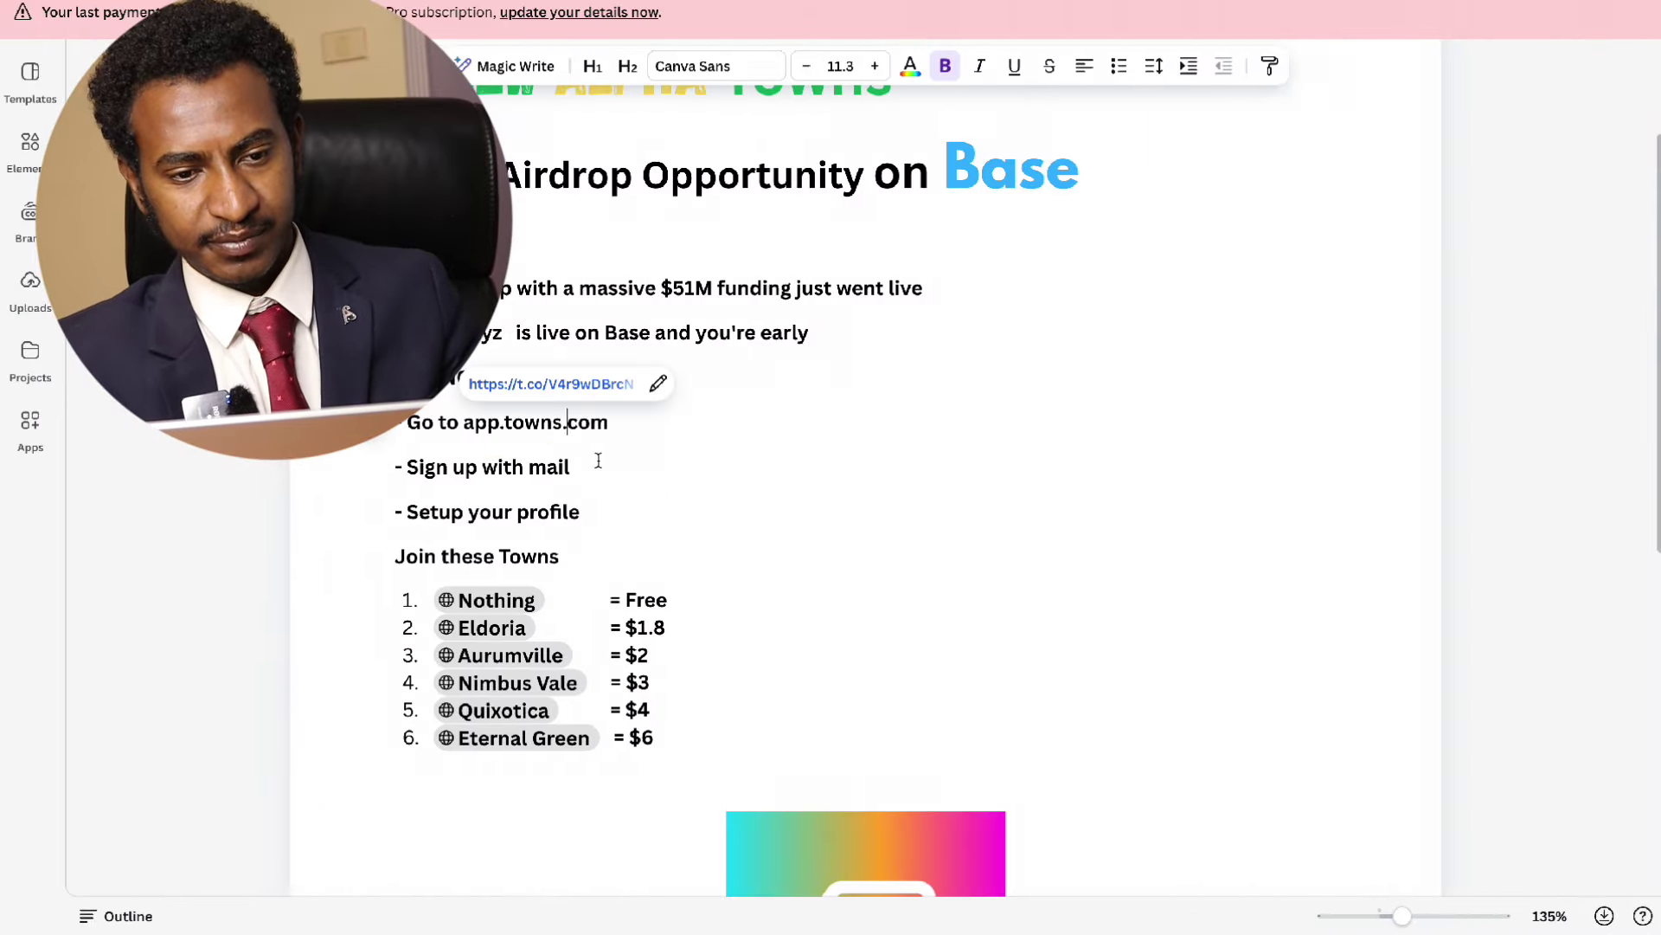
{"action": "left_click", "coordinate": [487, 628]}
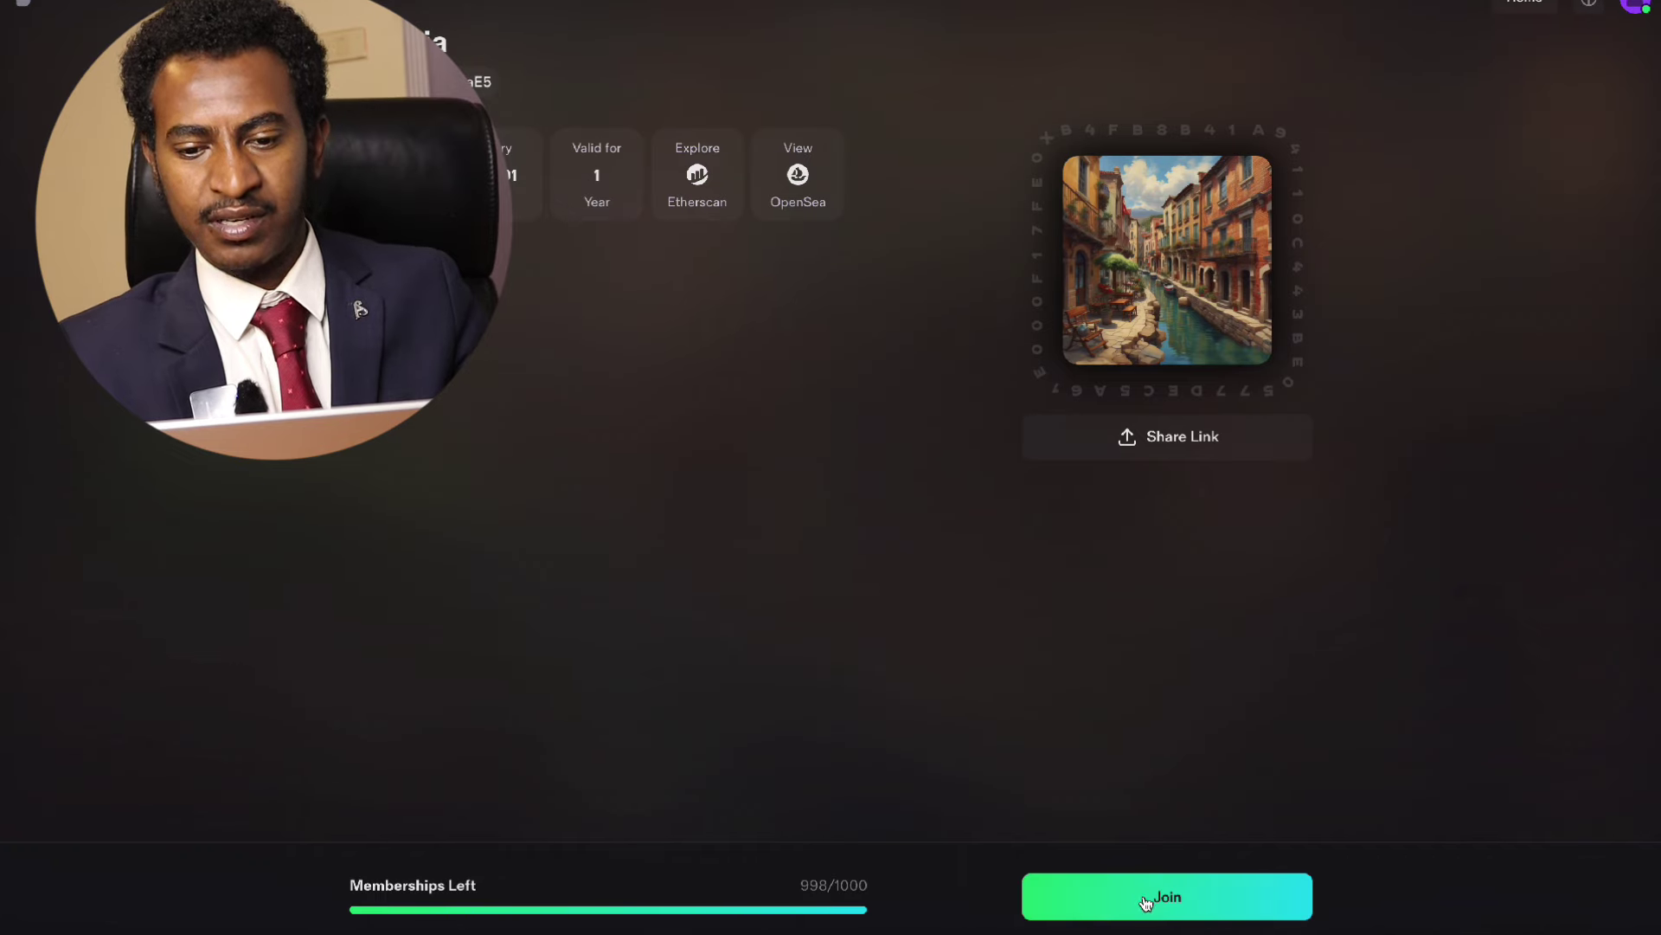
- Join Eldoria, confirm the membership payment, and enter the town as Mastercrypto
{"action": "left_click", "coordinate": [1146, 899]}
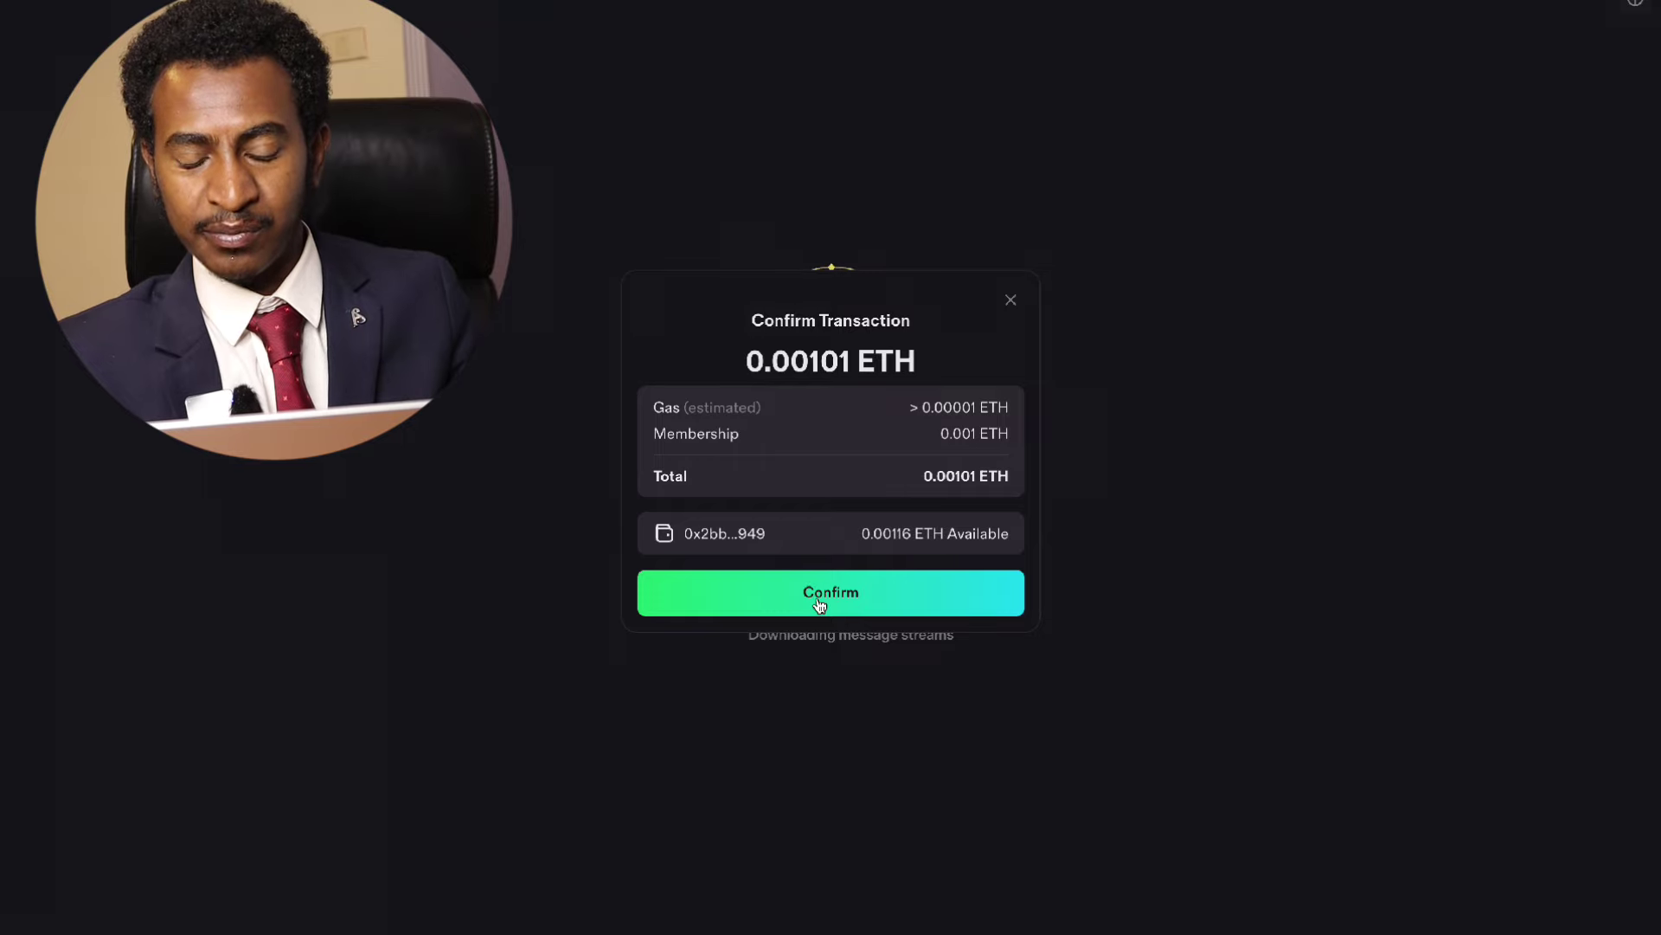
{"action": "left_click", "coordinate": [819, 597]}
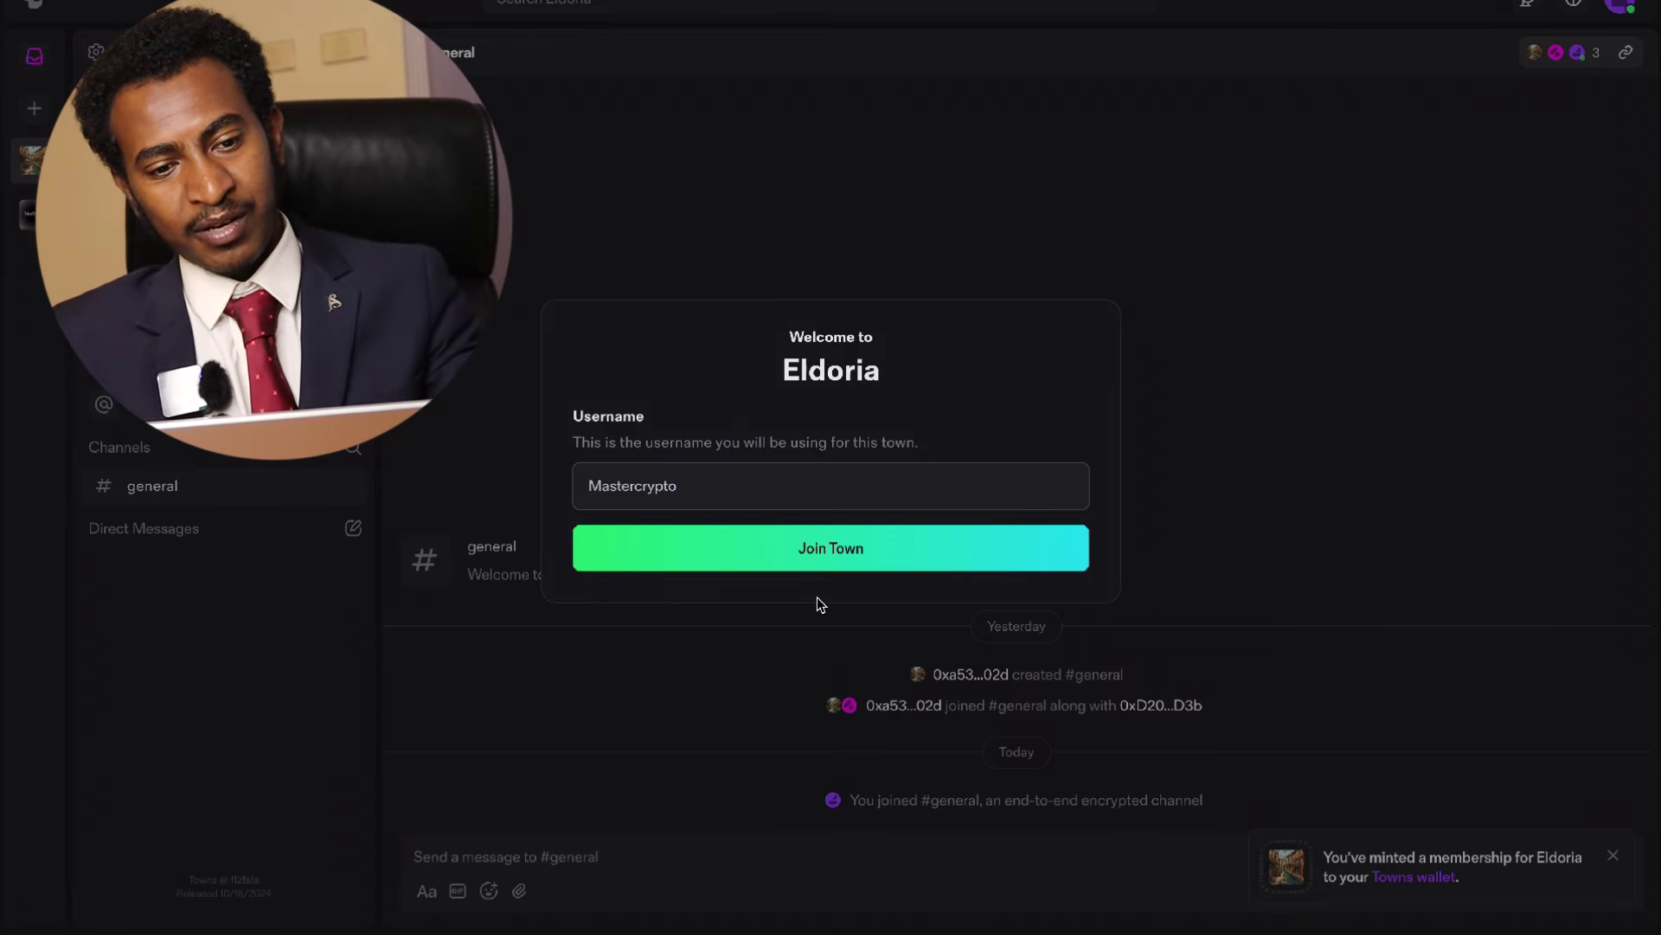
{"action": "left_click", "coordinate": [817, 556]}
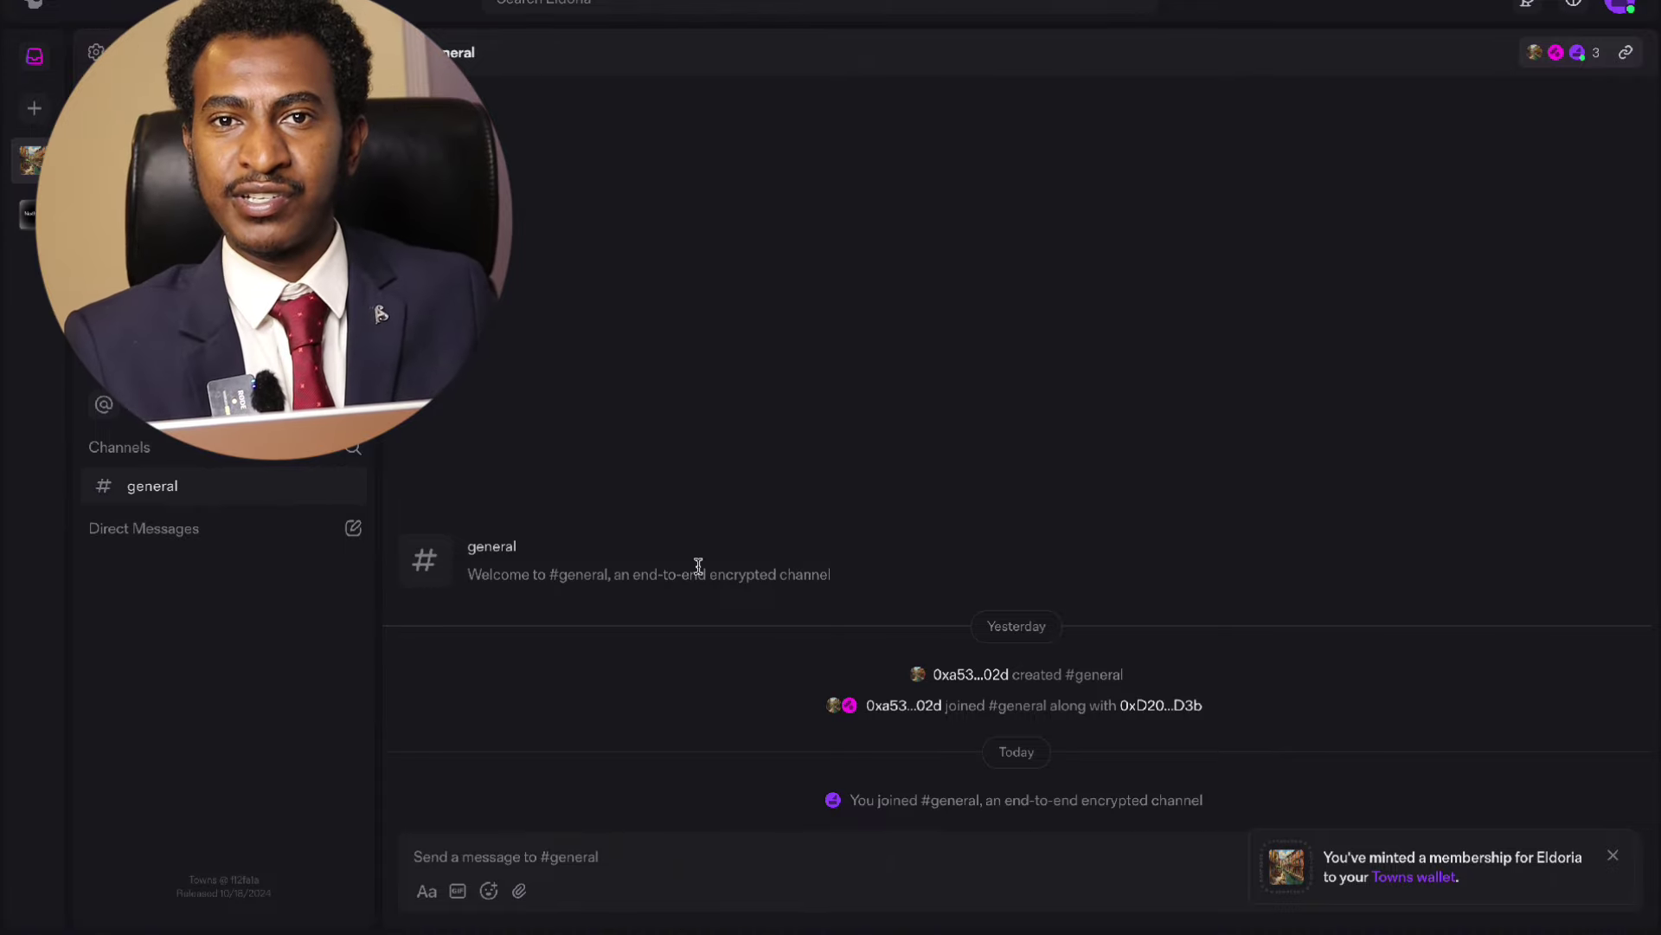
- In the Canva town list, highlight the Nothing and Eldoria entries, then clear the selection
{"action": "key", "text": "ctrl+Right"}
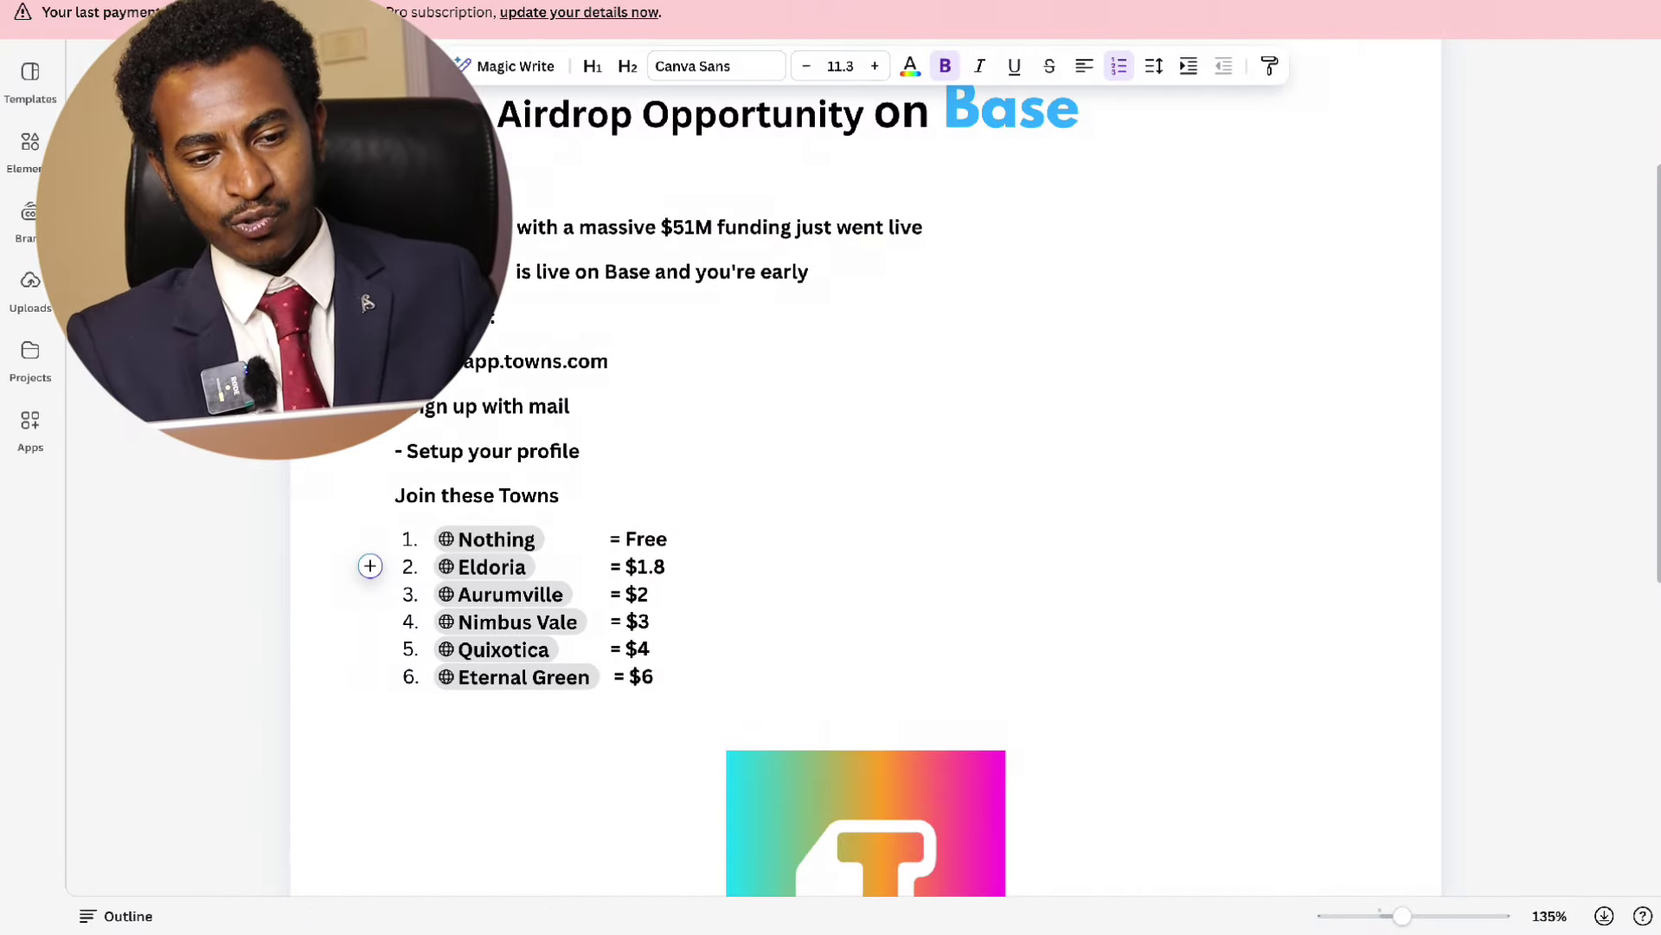
{"action": "key", "text": "ctrl+a"}
{"action": "left_click", "coordinate": [703, 694]}
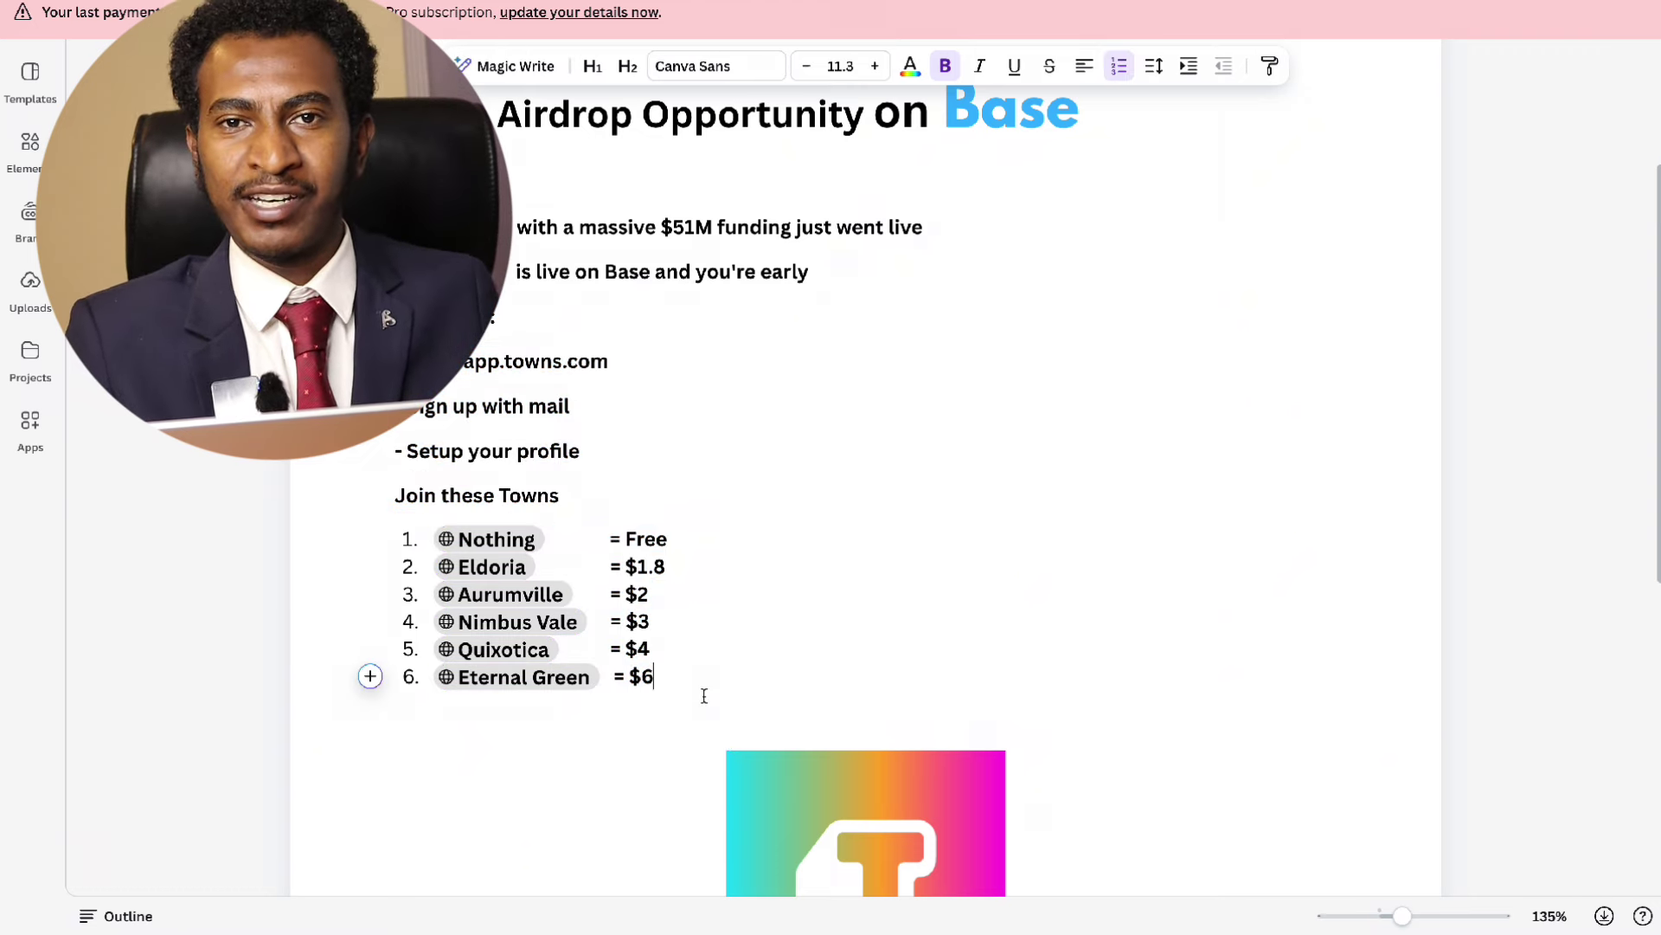
{"action": "left_click_drag", "start_coordinate": [403, 522], "coordinate": [675, 569]}
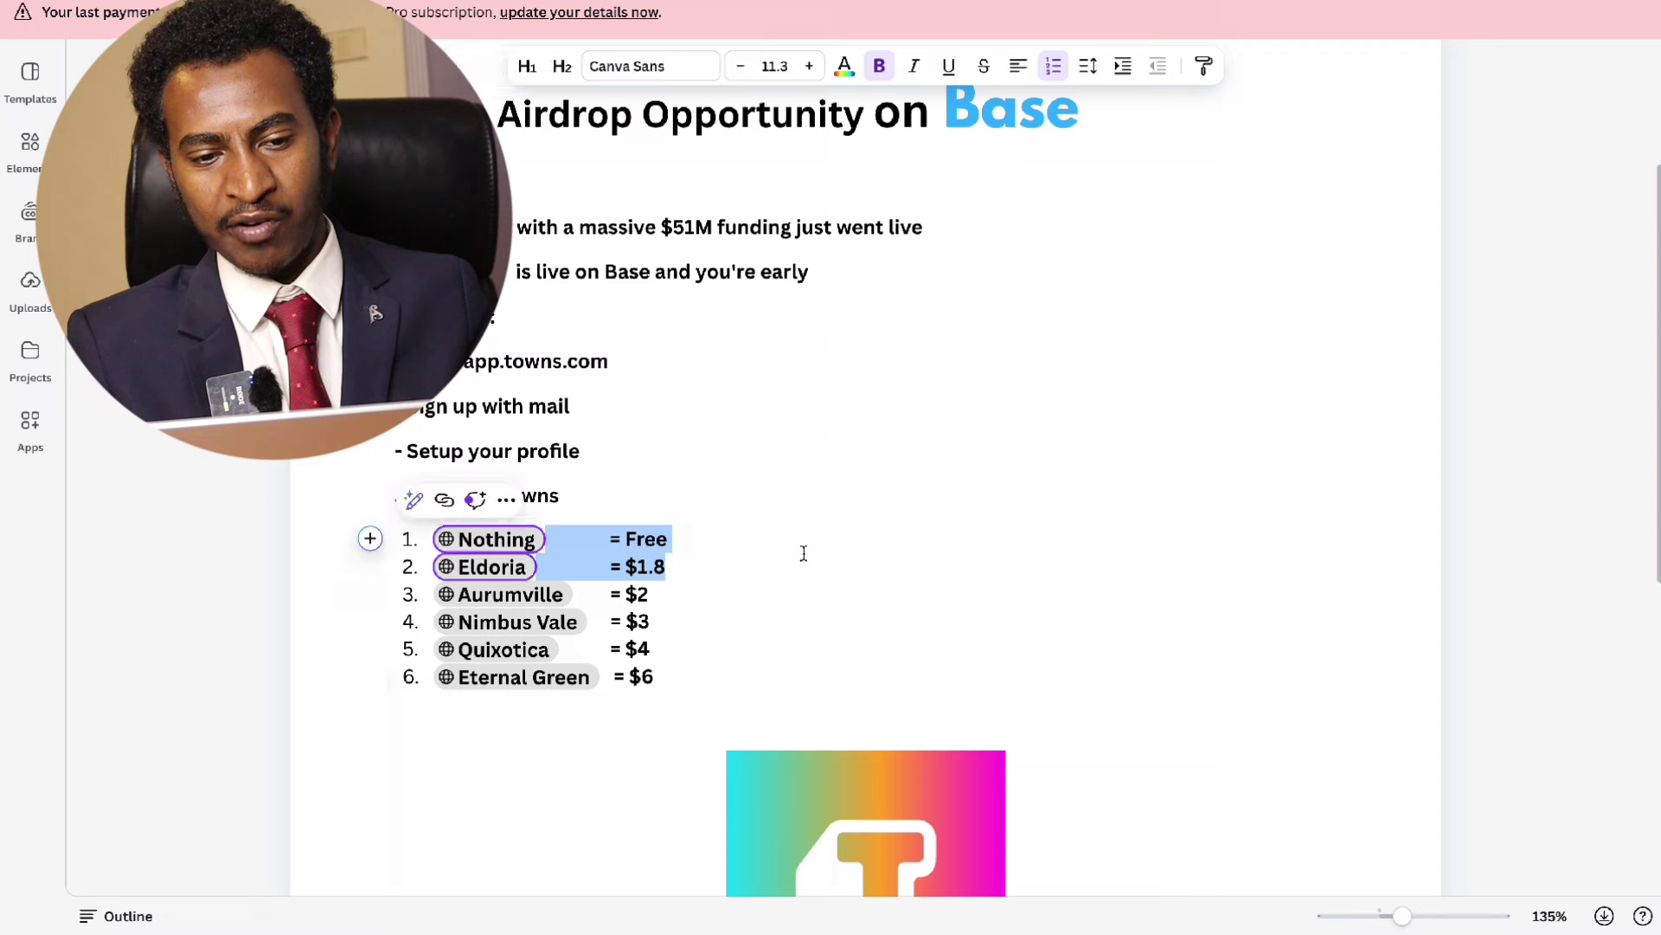
{"action": "left_click", "coordinate": [738, 538]}
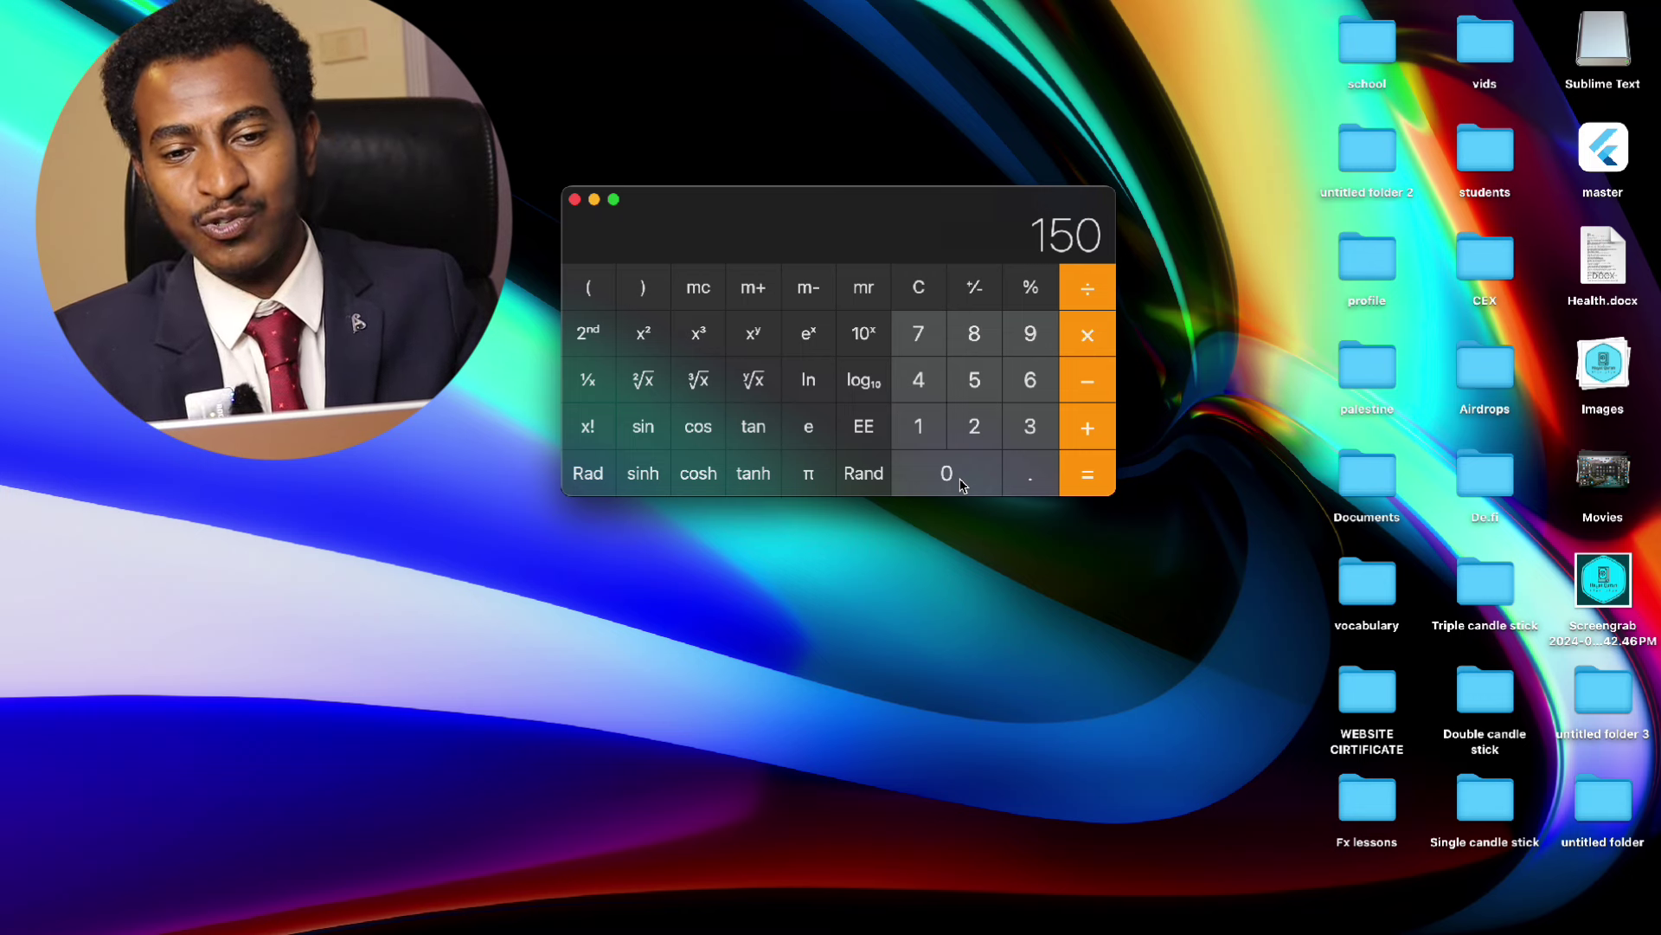
- Clear the calculator and compute 3000 × 50, giving 150,000
{"action": "left_click", "coordinate": [918, 287]}
{"action": "key", "text": "3"}
{"action": "left_click", "coordinate": [946, 473]}
{"action": "left_click", "coordinate": [1088, 334]}
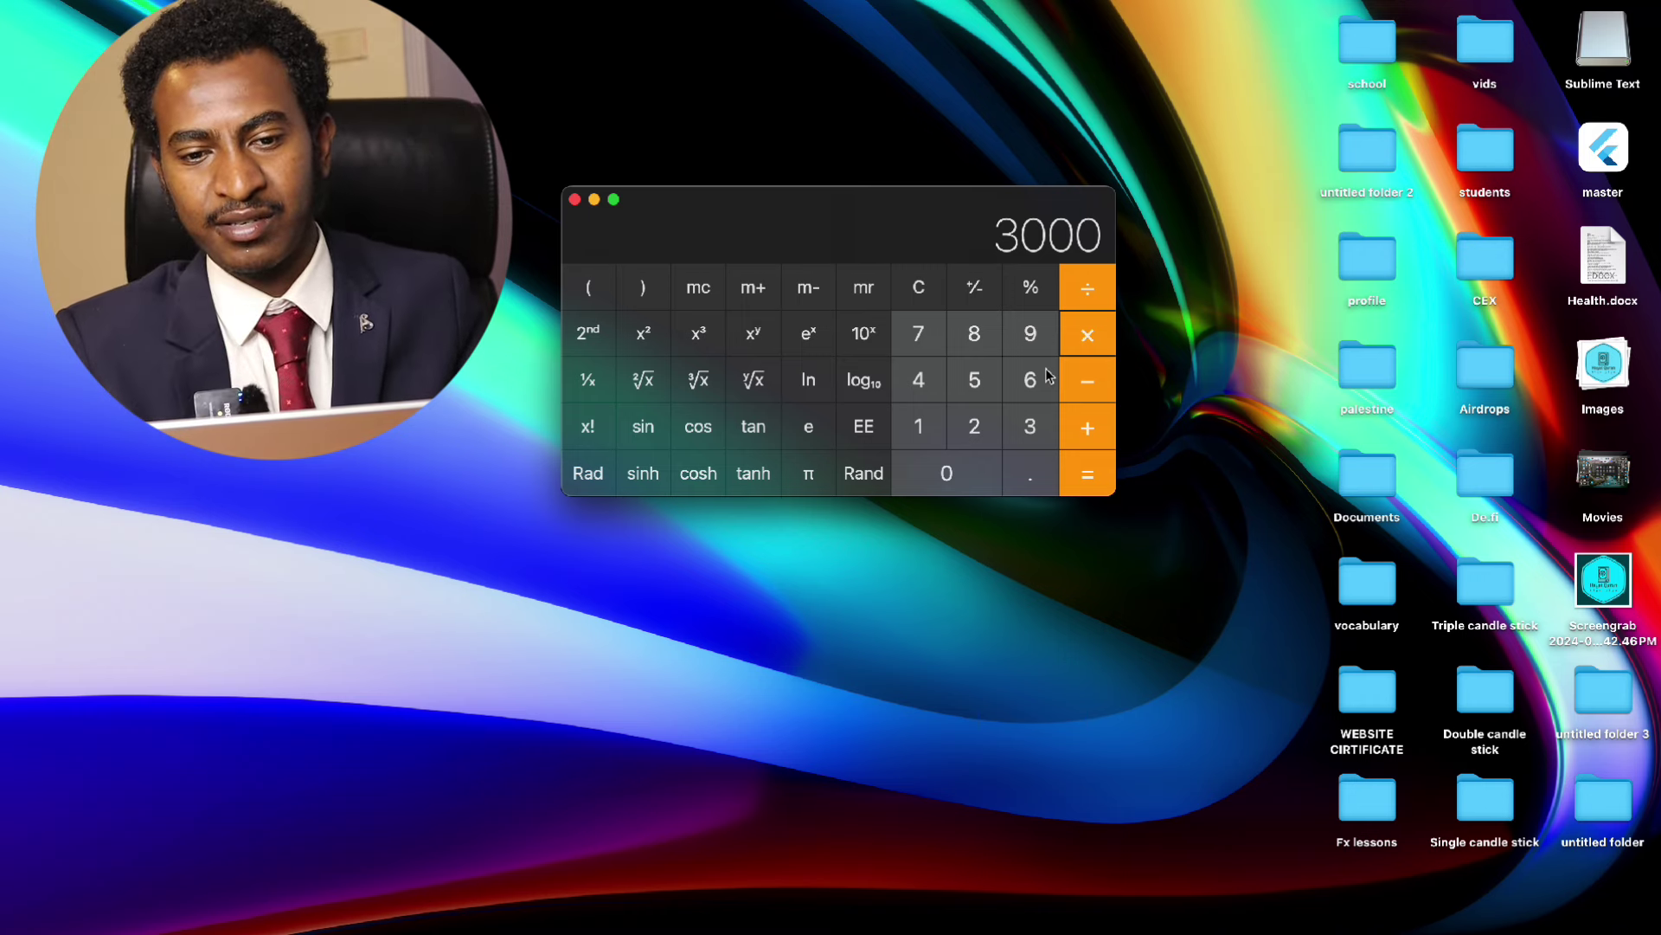
{"action": "left_click", "coordinate": [974, 380]}
{"action": "left_click", "coordinate": [946, 472]}
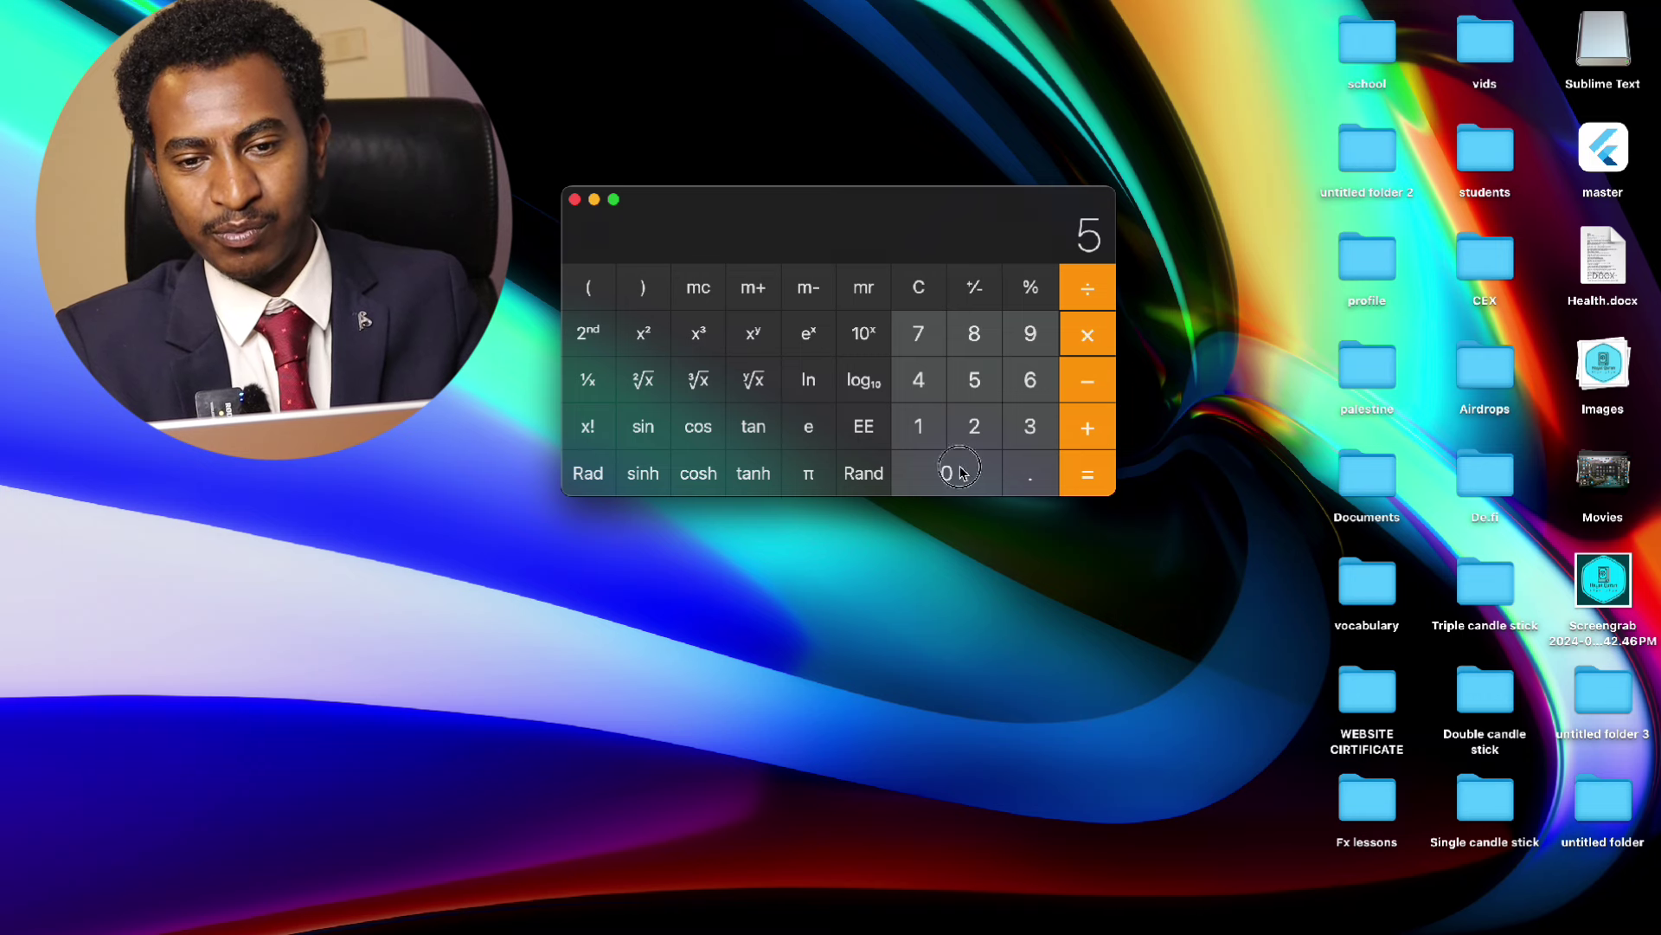
{"action": "left_click", "coordinate": [1086, 472]}
{"action": "type", "text": "50"}
{"action": "left_click", "coordinate": [1087, 476]}
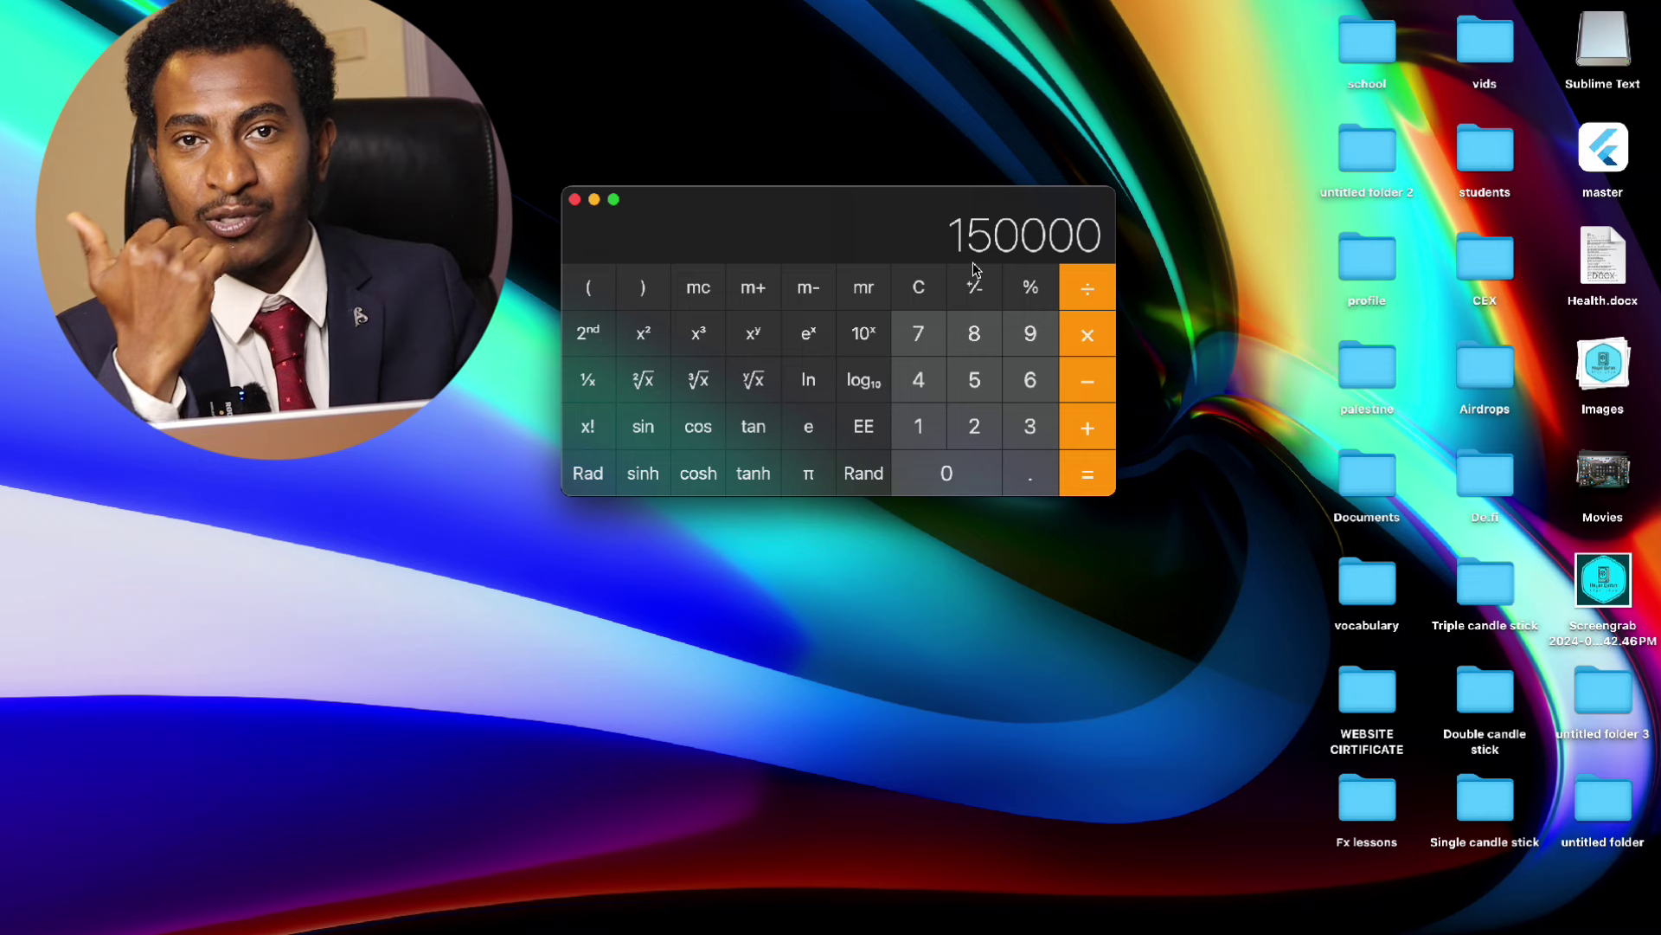